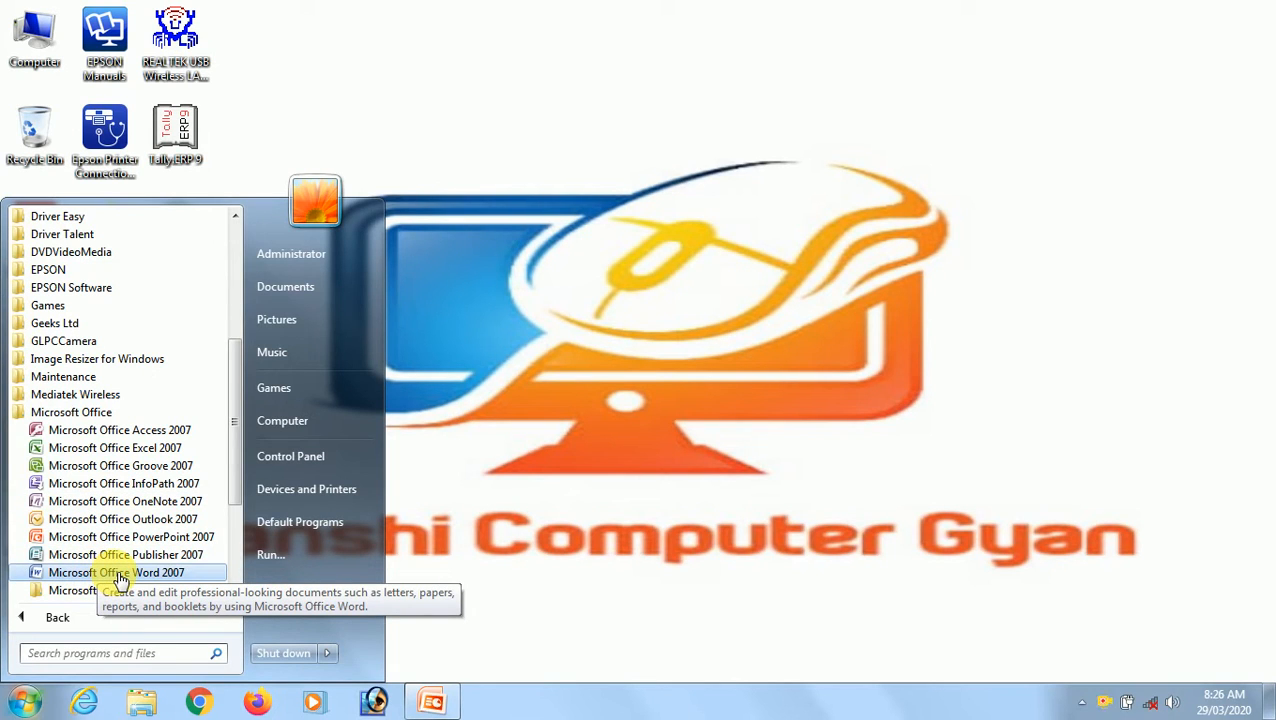
Launch Microsoft Office Word 2007 and type the heading INTRODUCTION on the blank page.
{"action": "left_click", "coordinate": [118, 574]}
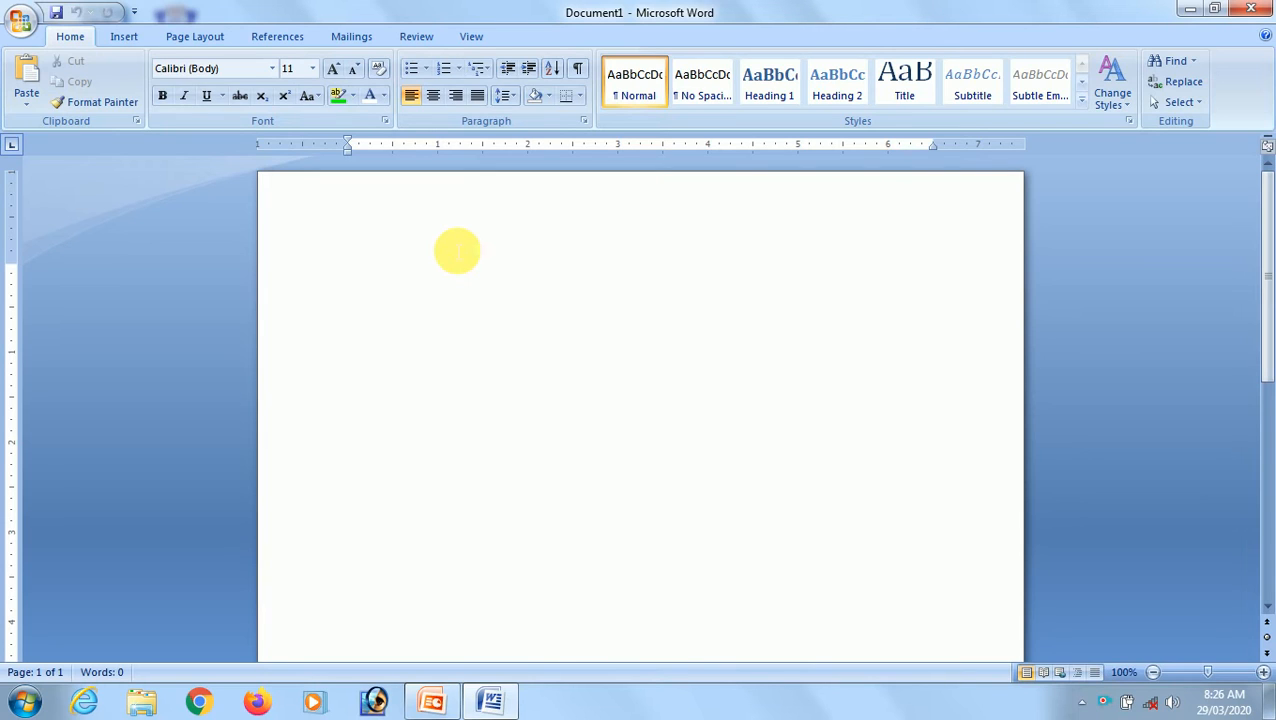
{"action": "type", "text": "in"}
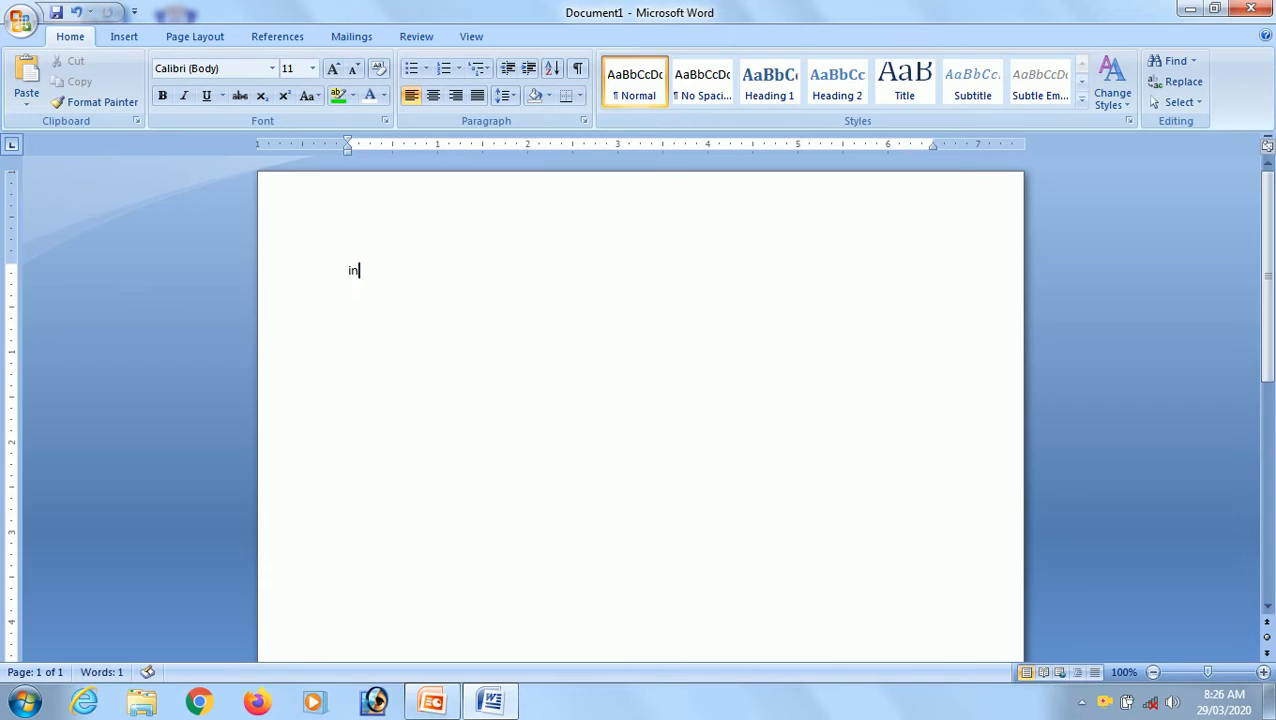
{"action": "key", "text": "BackSpace"}
{"action": "key", "text": "BackSpace"}
{"action": "type", "text": "INTRODUCT"}
{"action": "key", "text": "BackSpace"}
{"action": "type", "text": "CTION"}
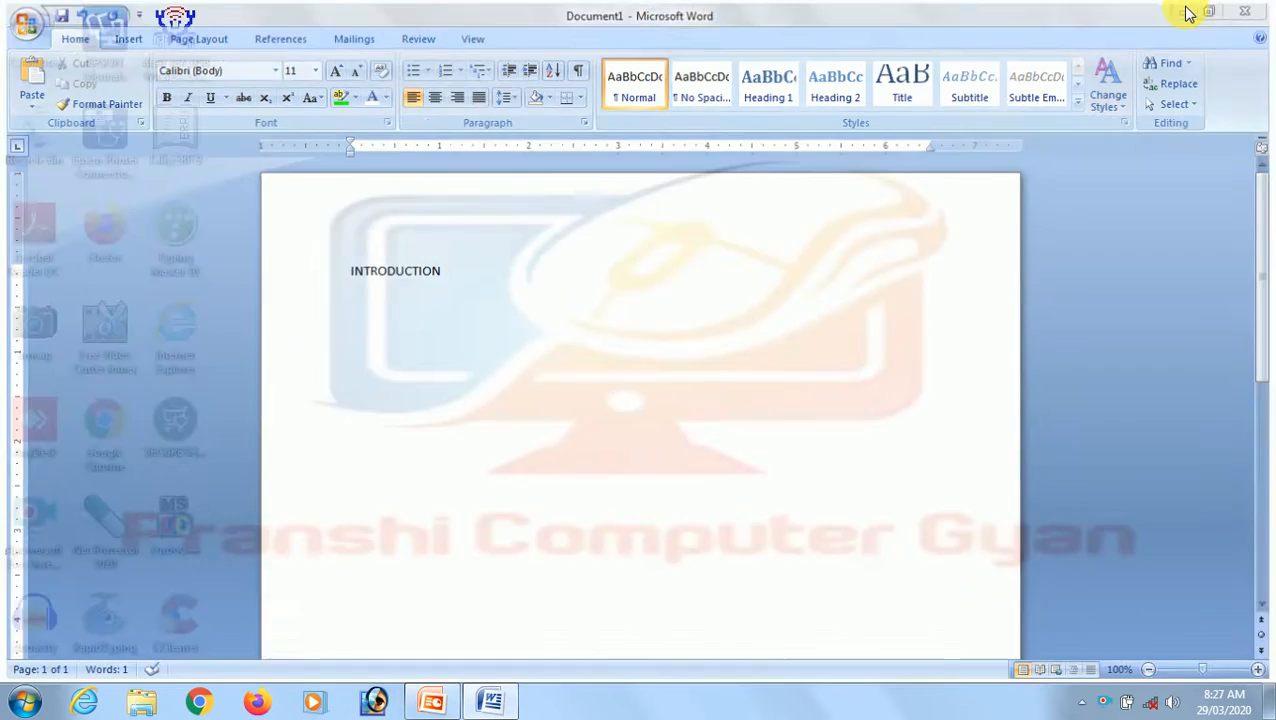
Minimize the Word window, bring it back, restore it down and maximize it again.
{"action": "left_click", "coordinate": [1190, 12]}
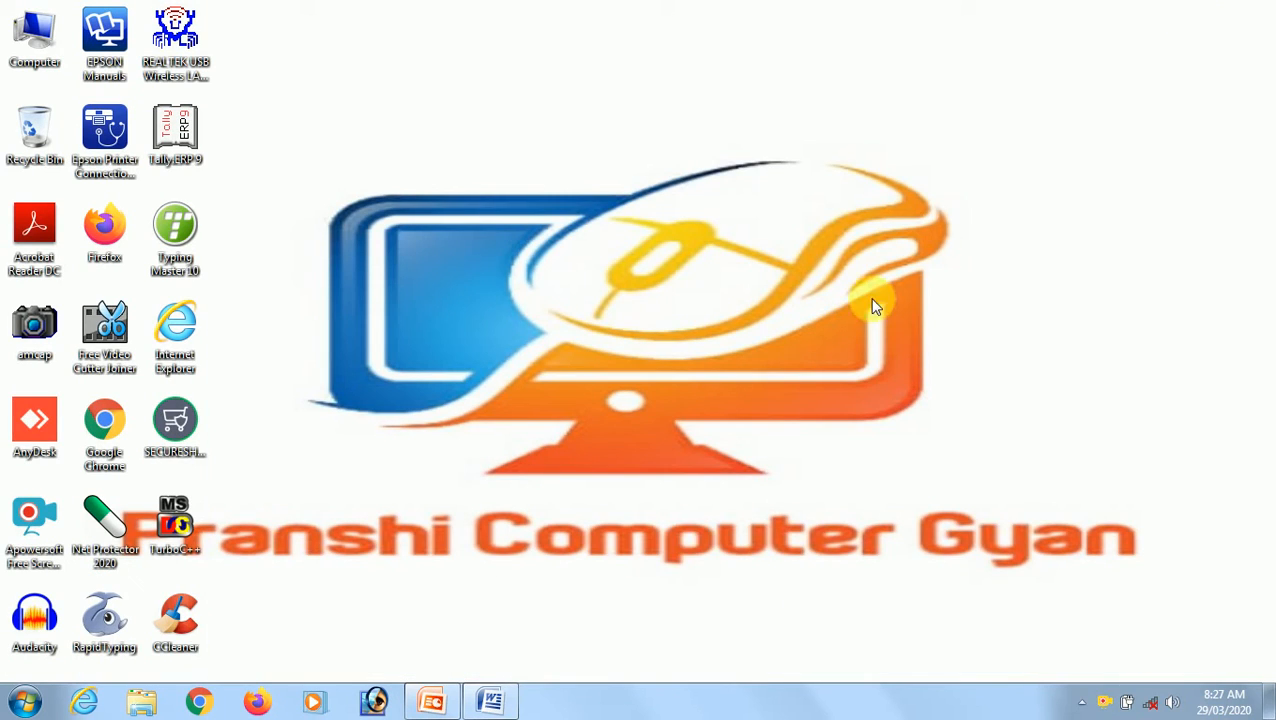
{"action": "left_click", "coordinate": [505, 702]}
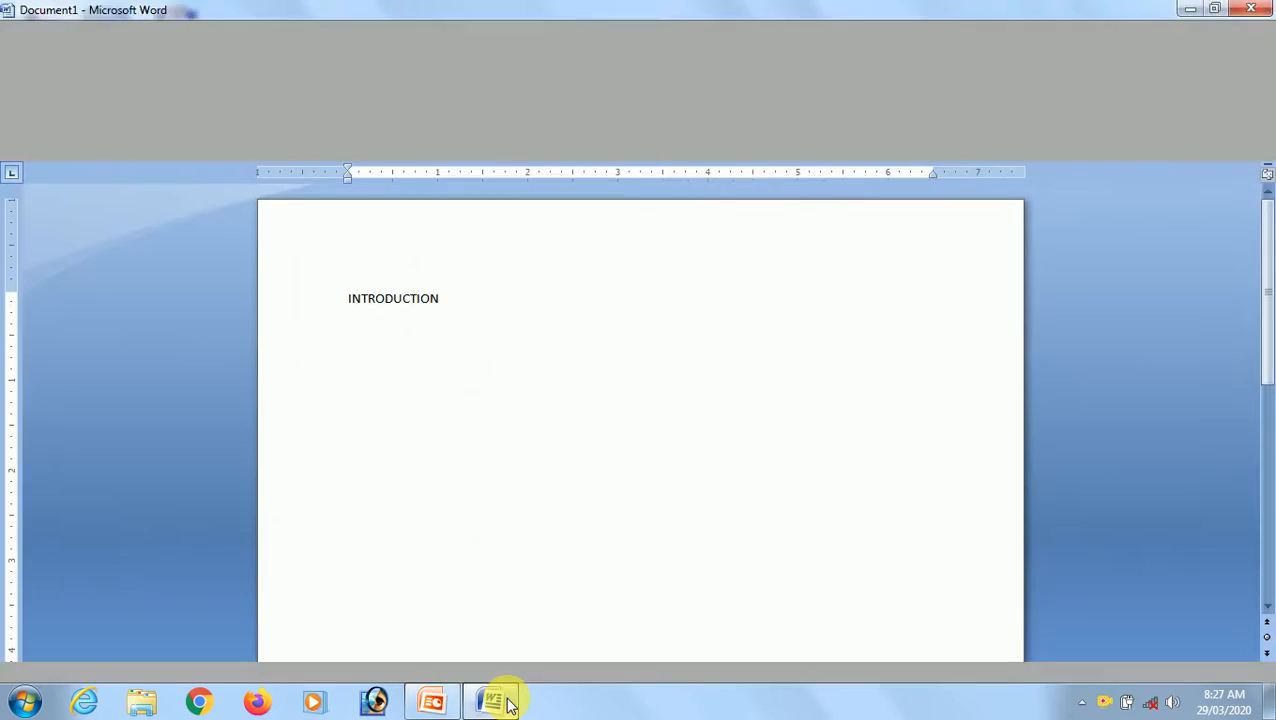
{"action": "left_click", "coordinate": [1217, 12]}
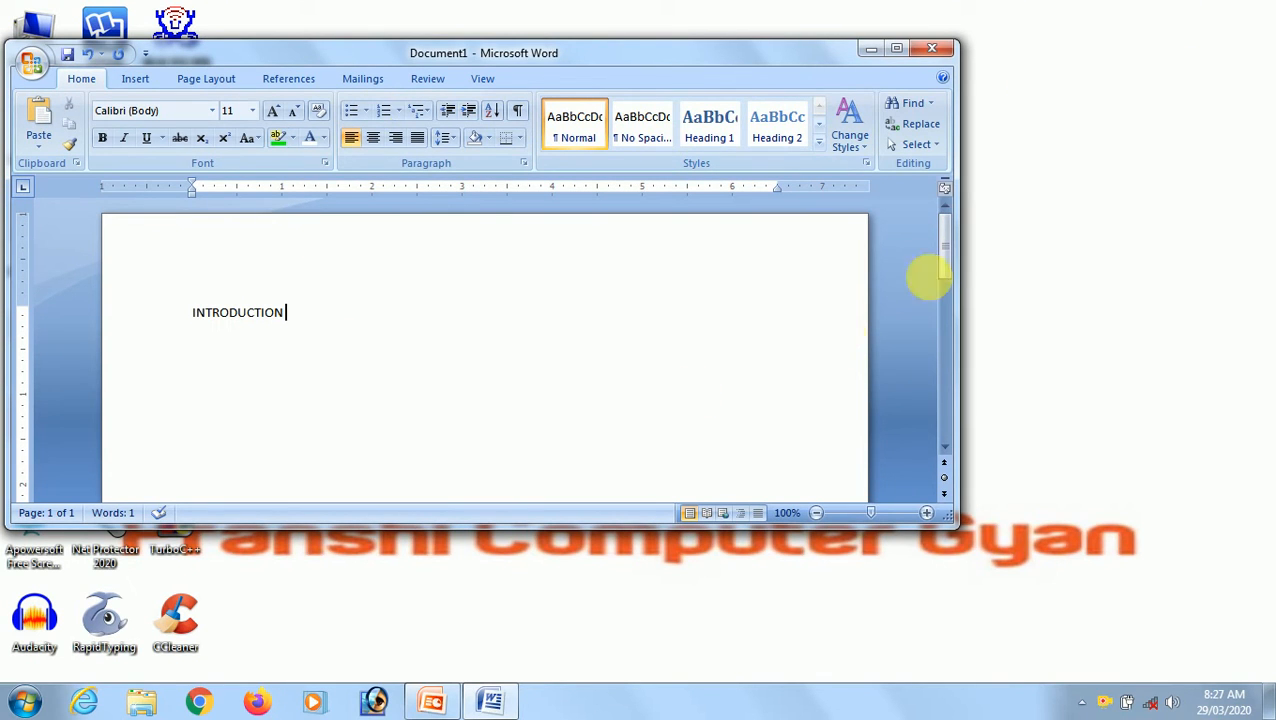
{"action": "left_click", "coordinate": [899, 52]}
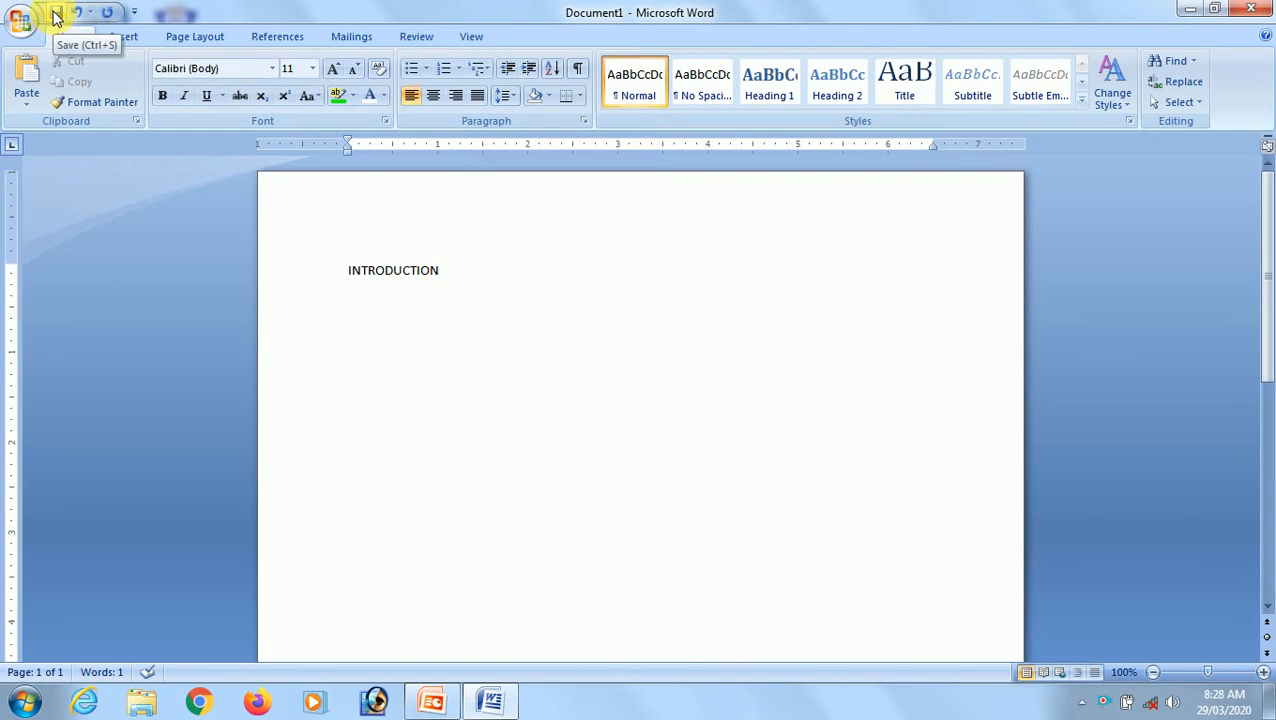
{"action": "left_click", "coordinate": [134, 15]}
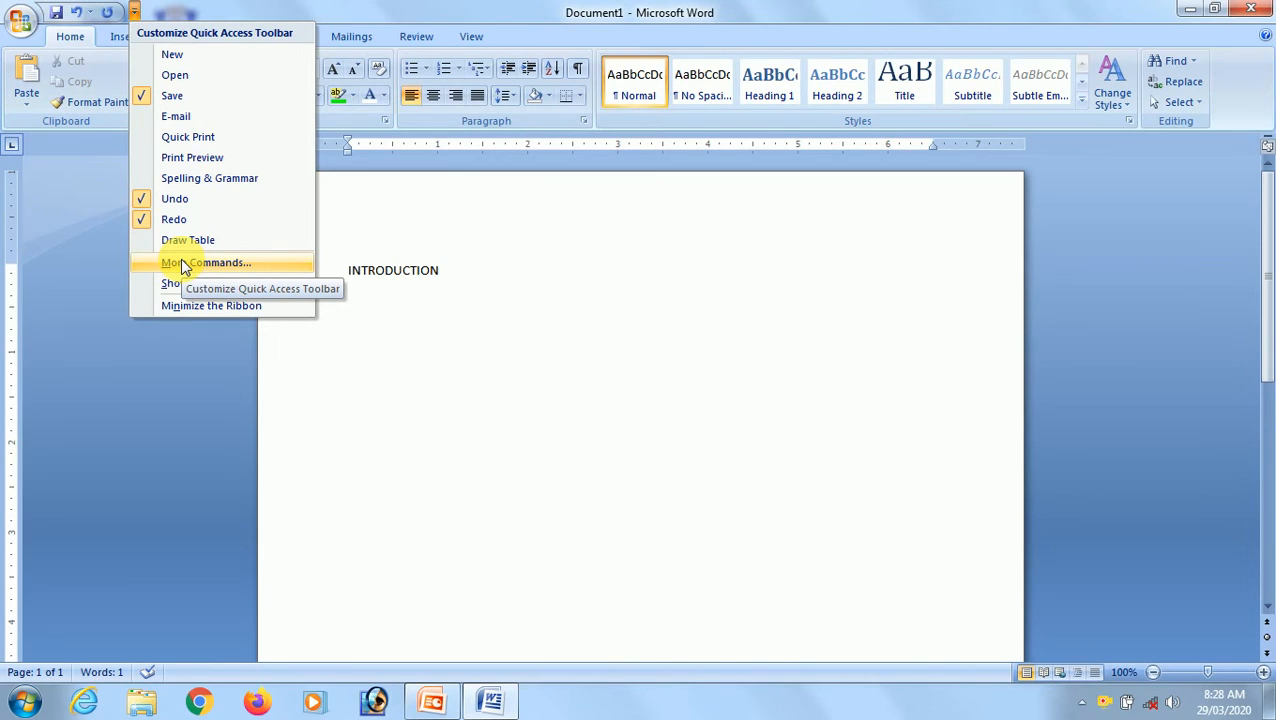
{"action": "left_click", "coordinate": [93, 232]}
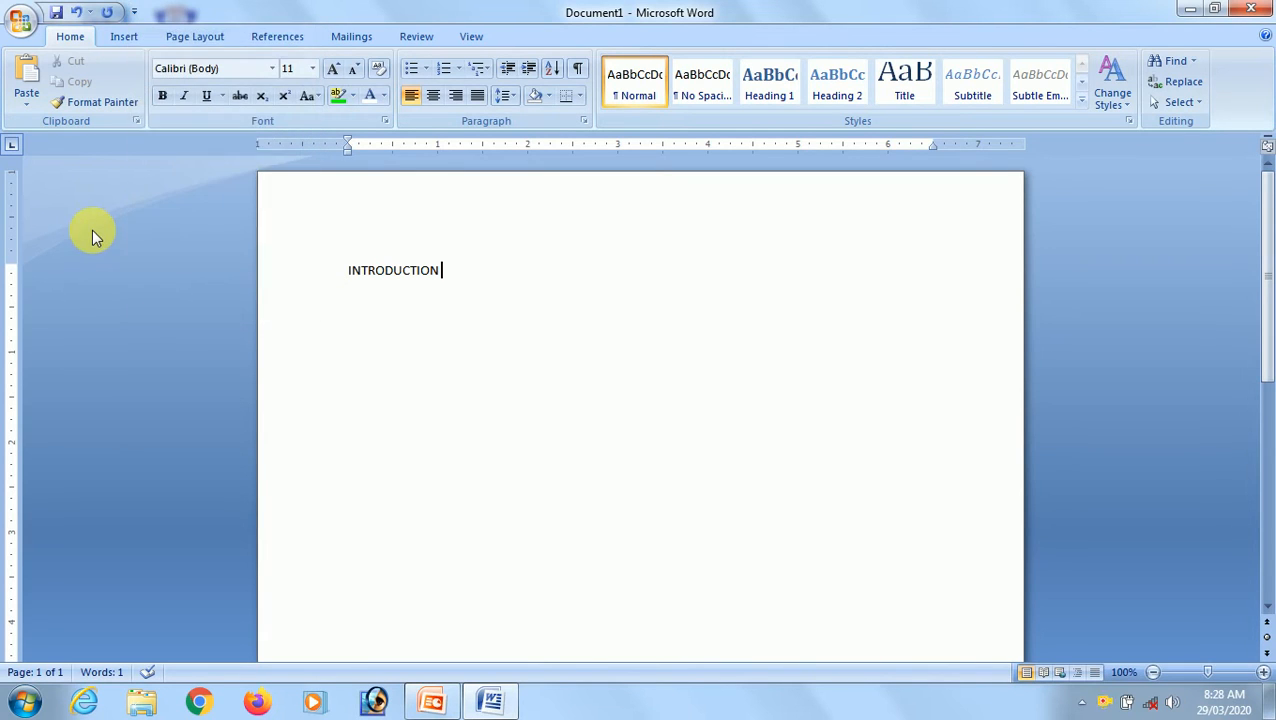
{"action": "left_click", "coordinate": [20, 18]}
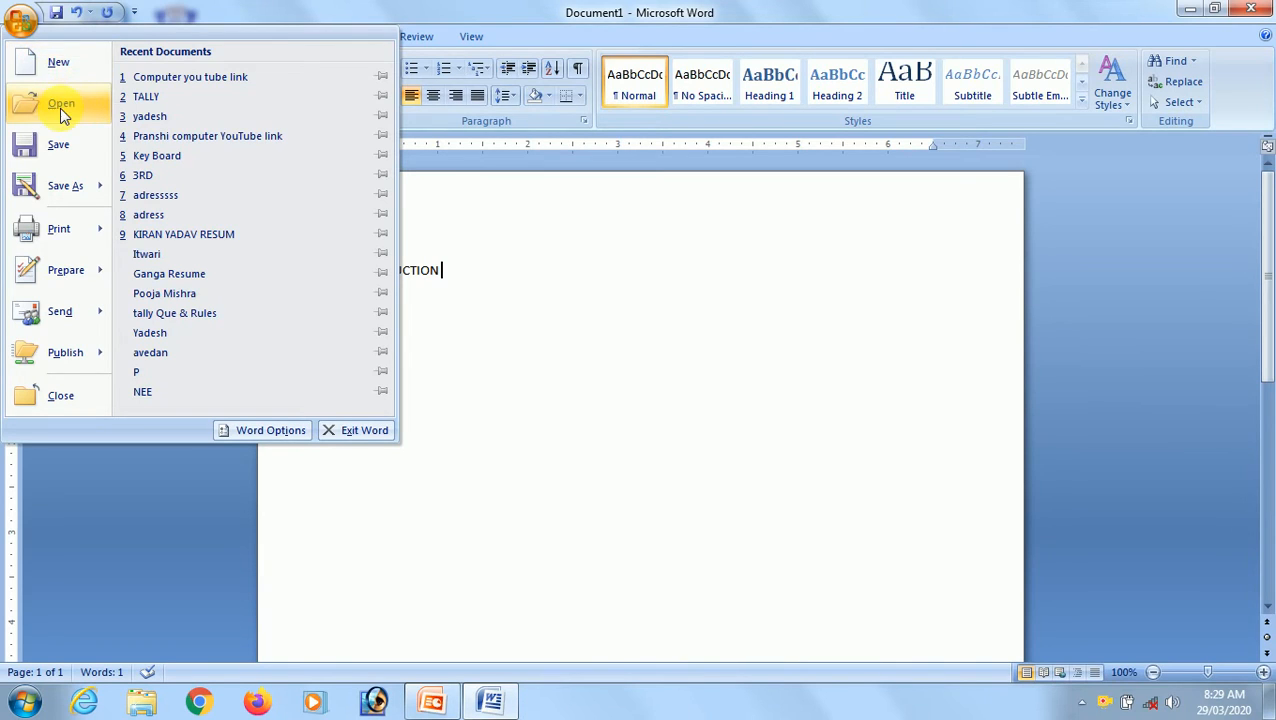
{"action": "left_click", "coordinate": [569, 313]}
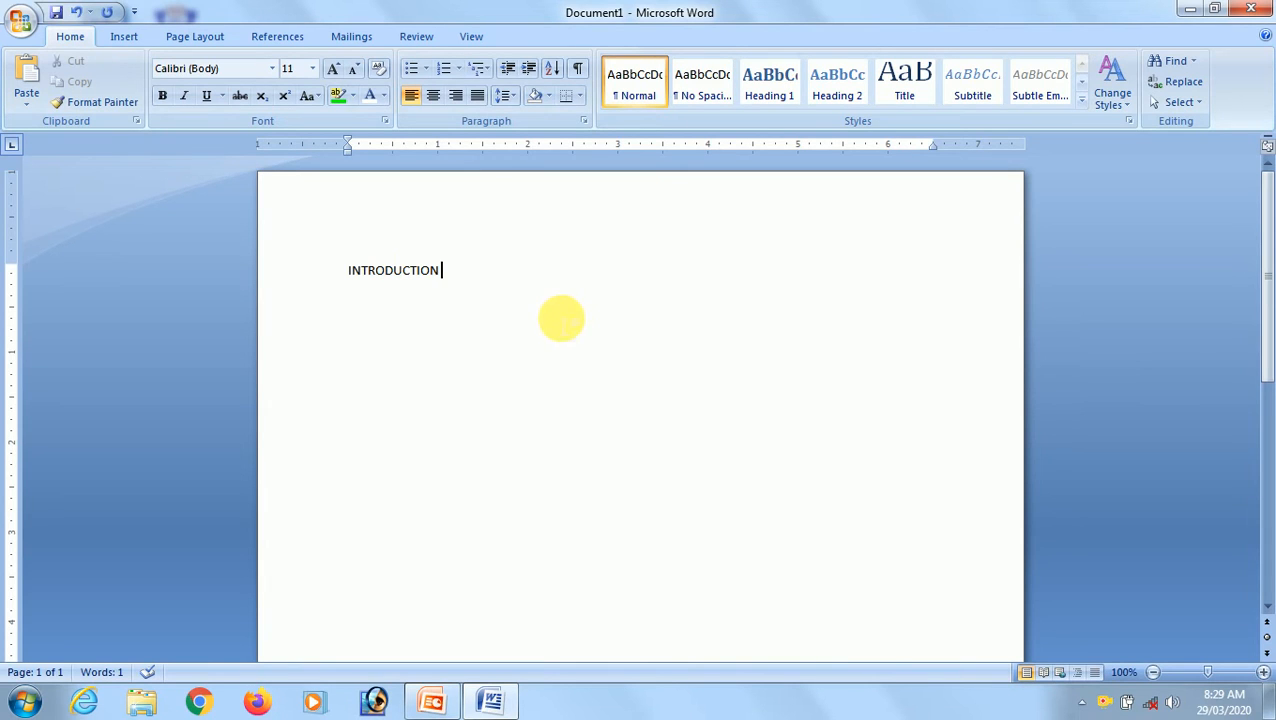
{"action": "left_click", "coordinate": [28, 24]}
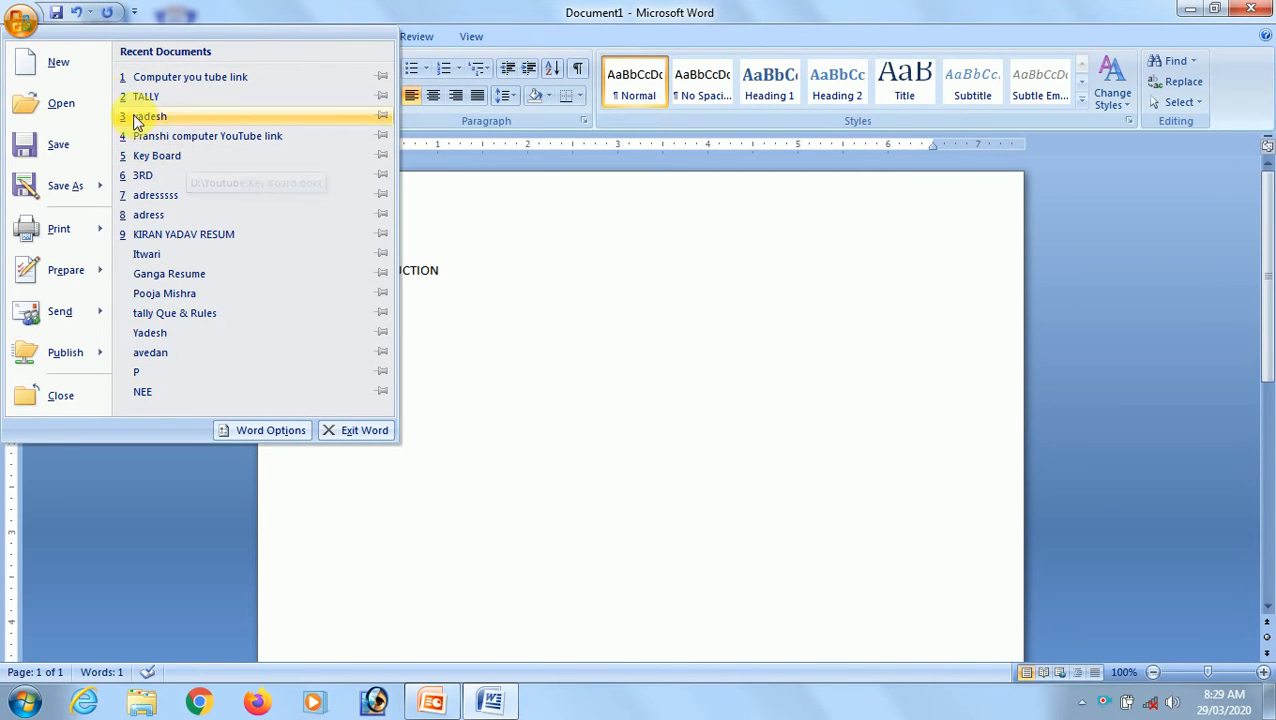
{"action": "left_click", "coordinate": [62, 104]}
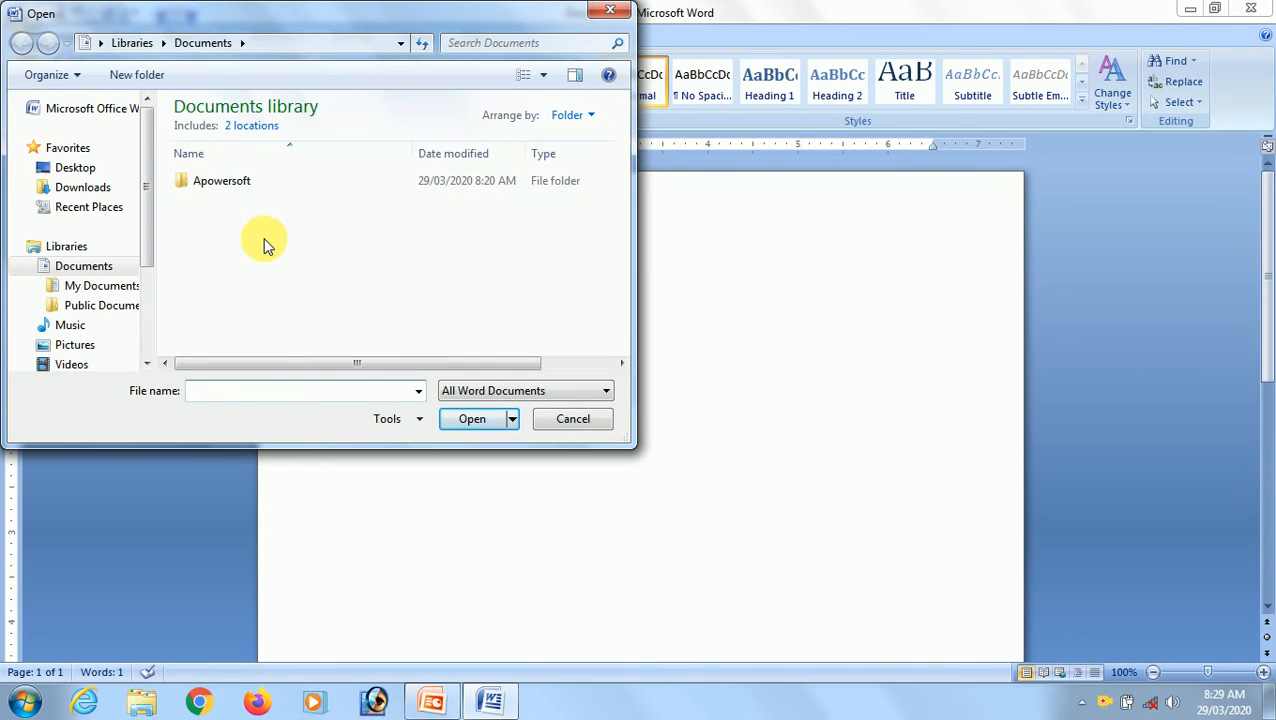
{"action": "left_click", "coordinate": [563, 421]}
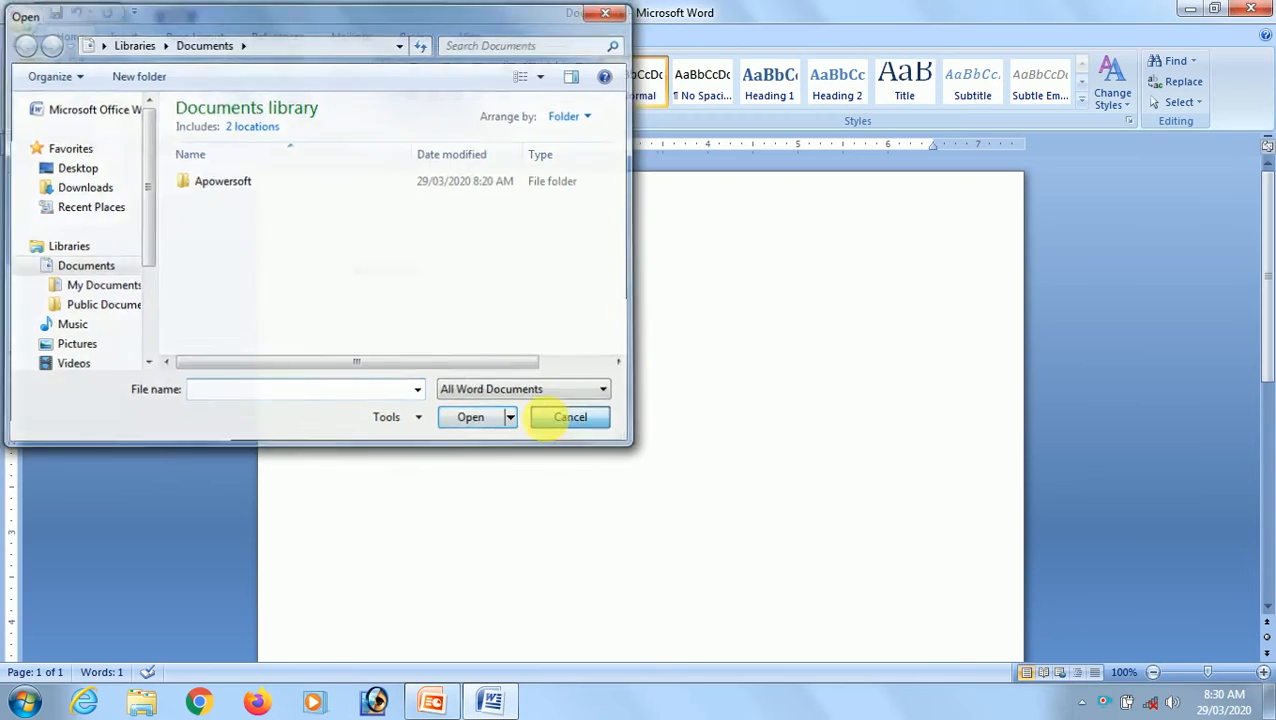
Save the document in the Documents library with the user's full name as the file name.
{"action": "left_click", "coordinate": [22, 24]}
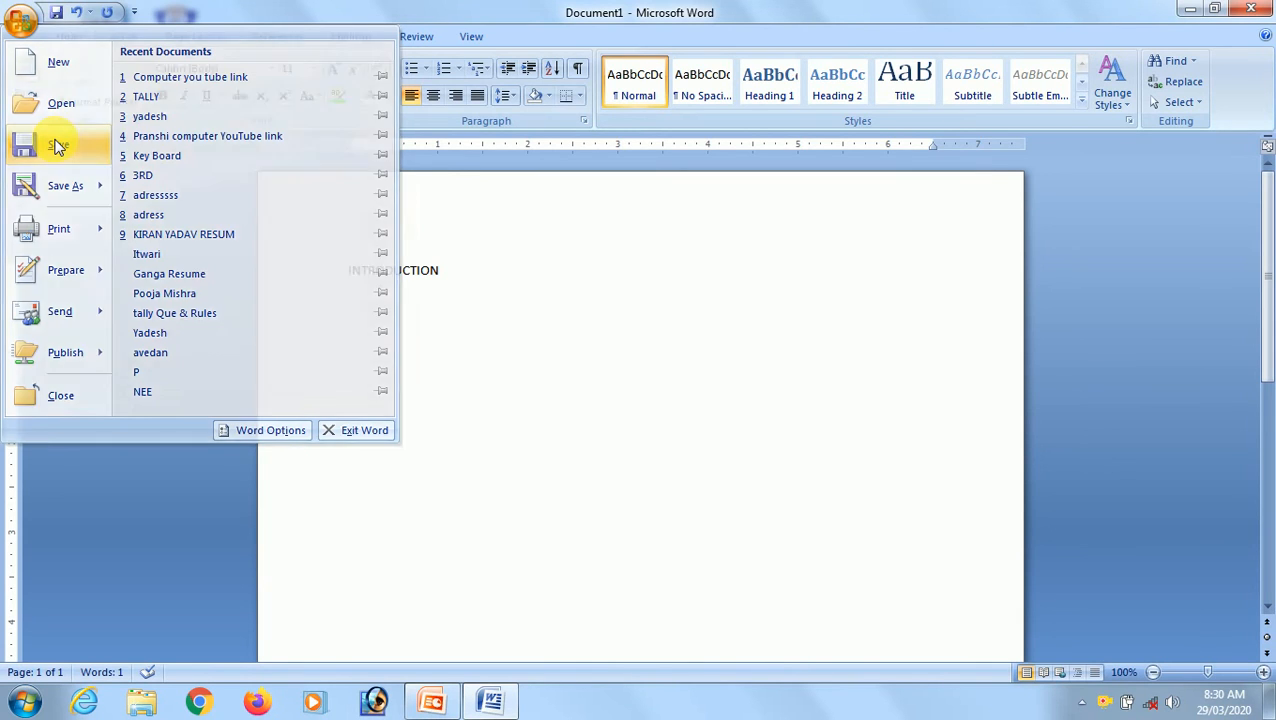
{"action": "left_click", "coordinate": [57, 146]}
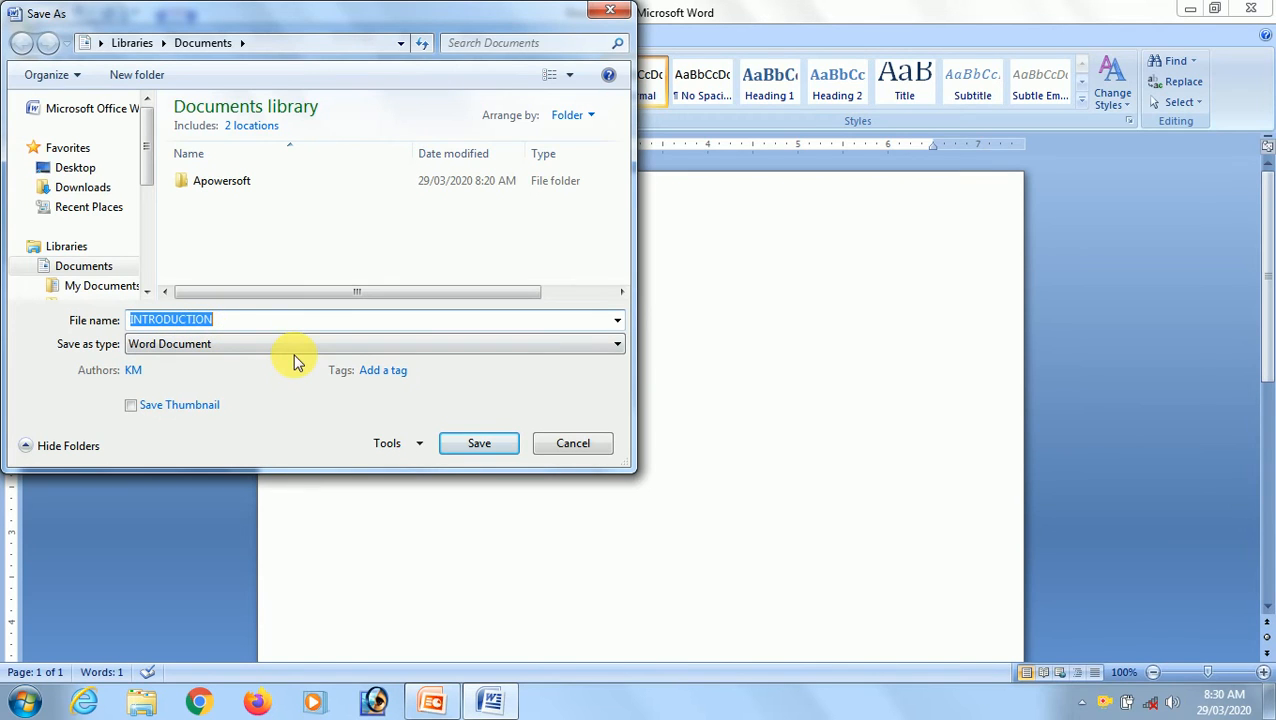
{"action": "key", "text": "BackSpace"}
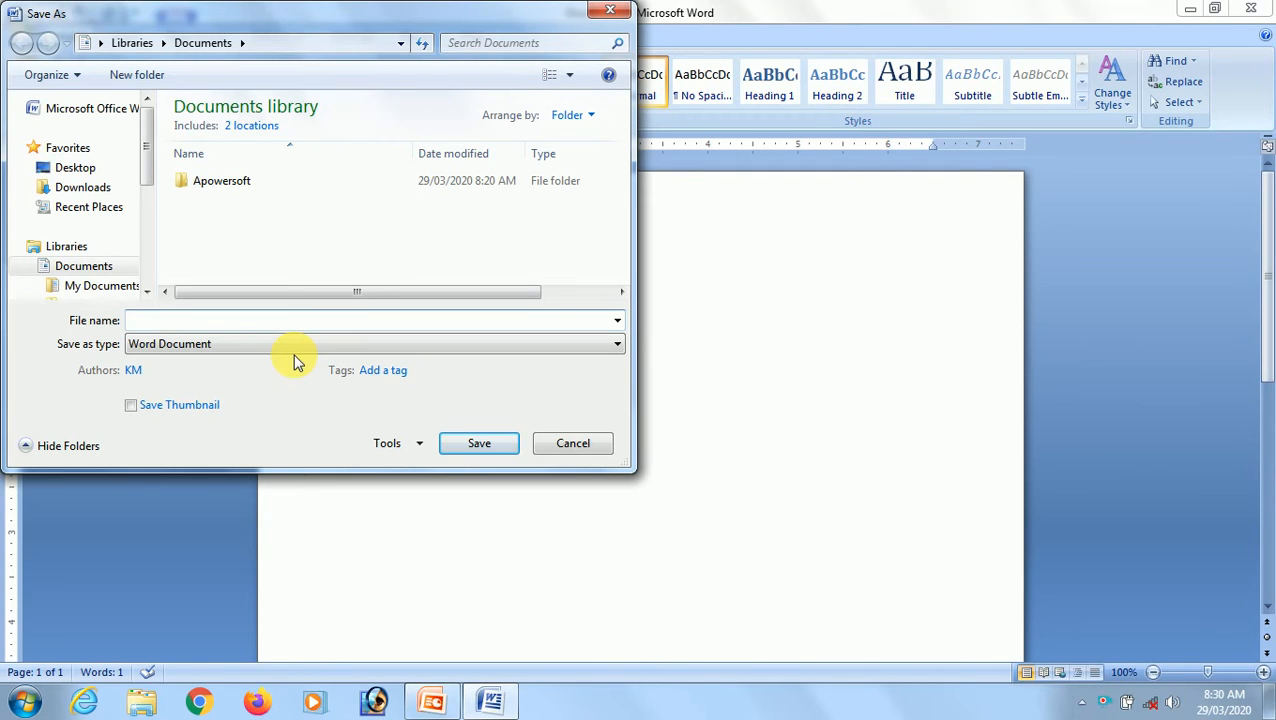
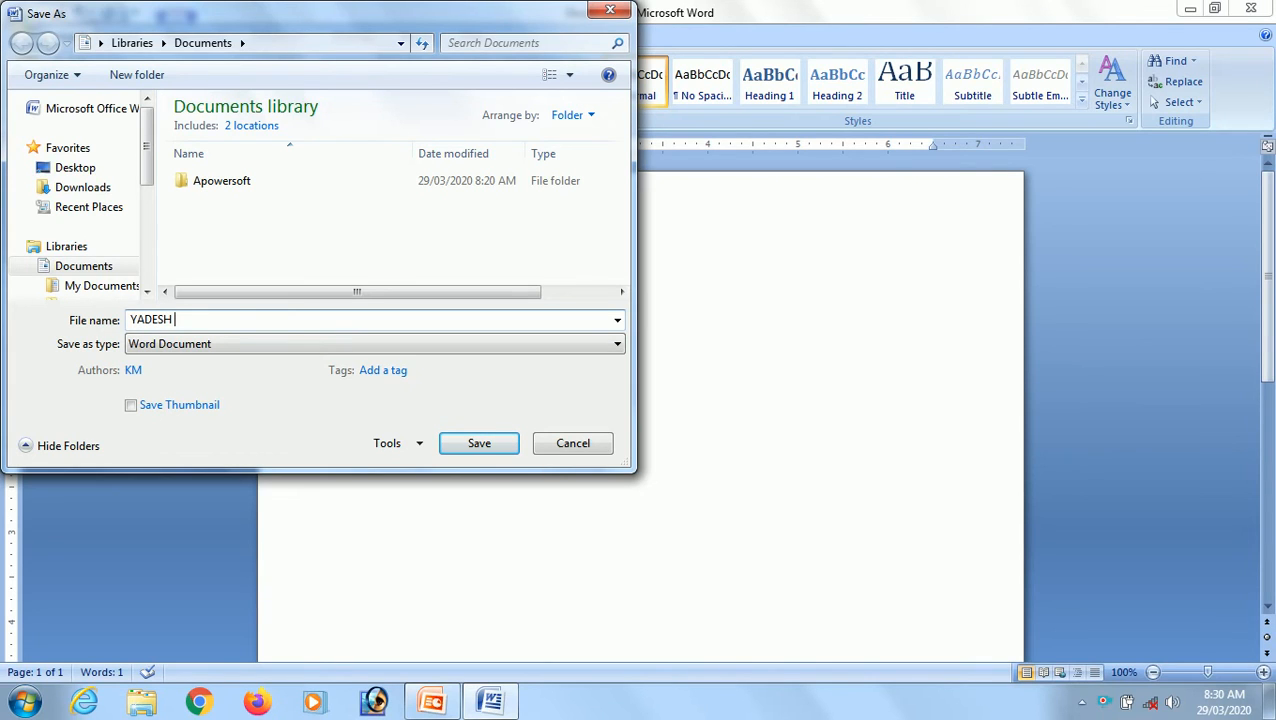
{"action": "left_click", "coordinate": [480, 446]}
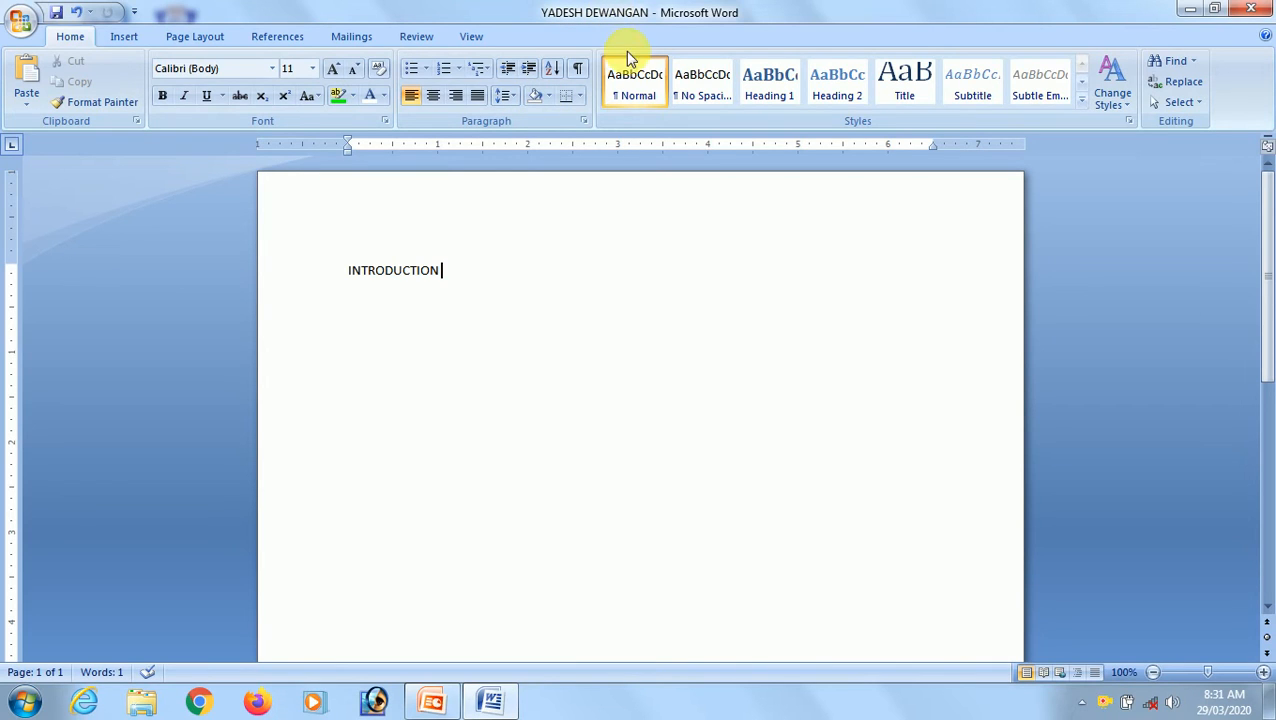
Type a line of sample text JOJODJJDFOJGOFDJOJF below the heading.
{"action": "key", "text": "Return"}
{"action": "type", "text": "JOJODJJDFOJGOFDJOJF"}
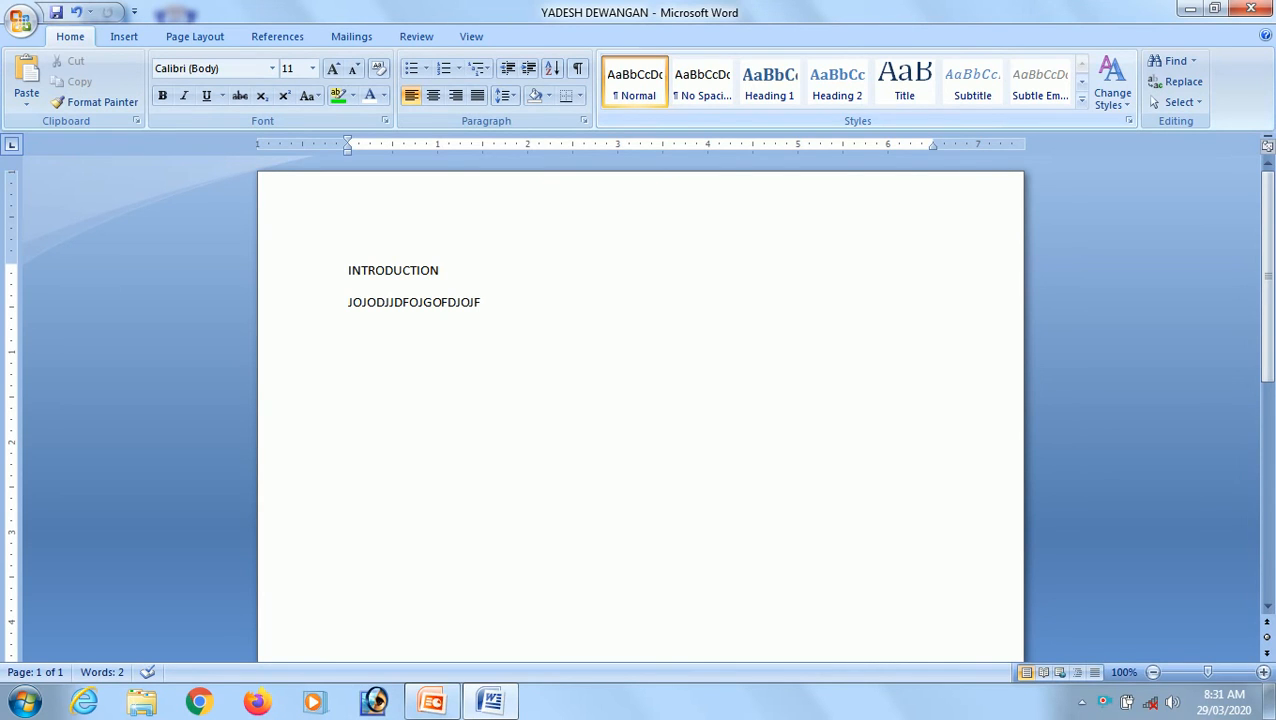
{"action": "left_click", "coordinate": [21, 21]}
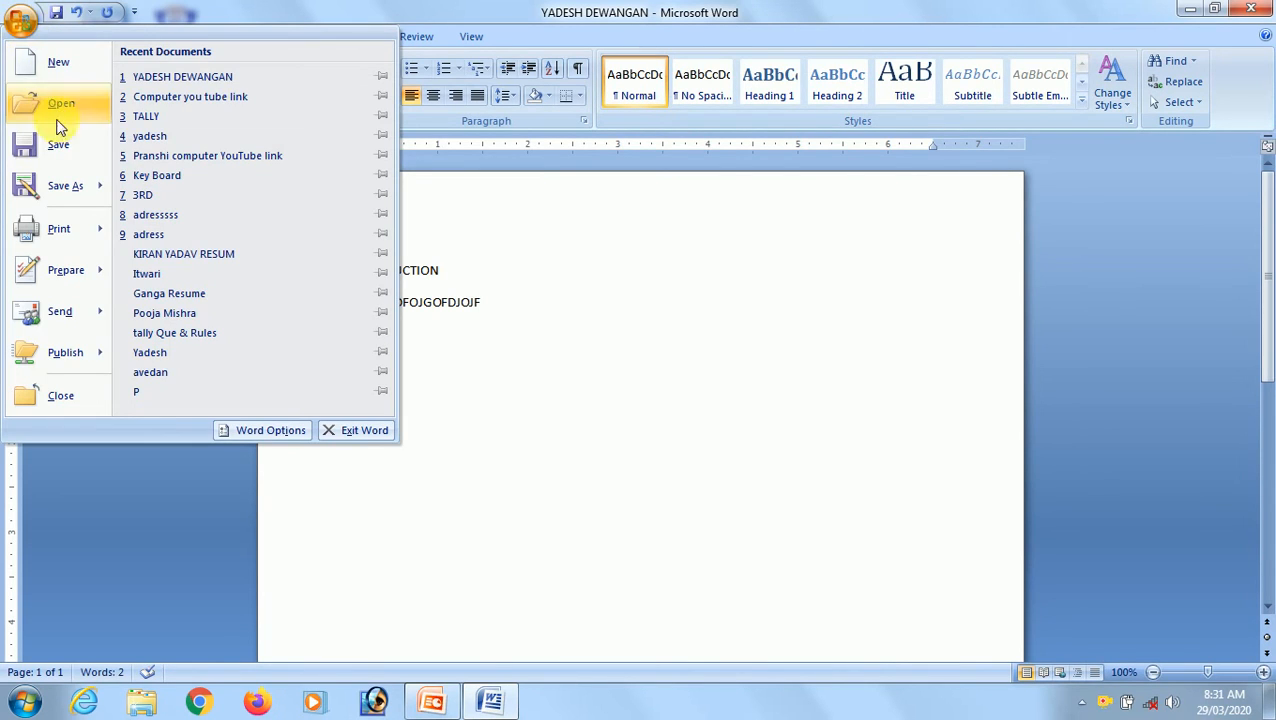
{"action": "left_click", "coordinate": [568, 318]}
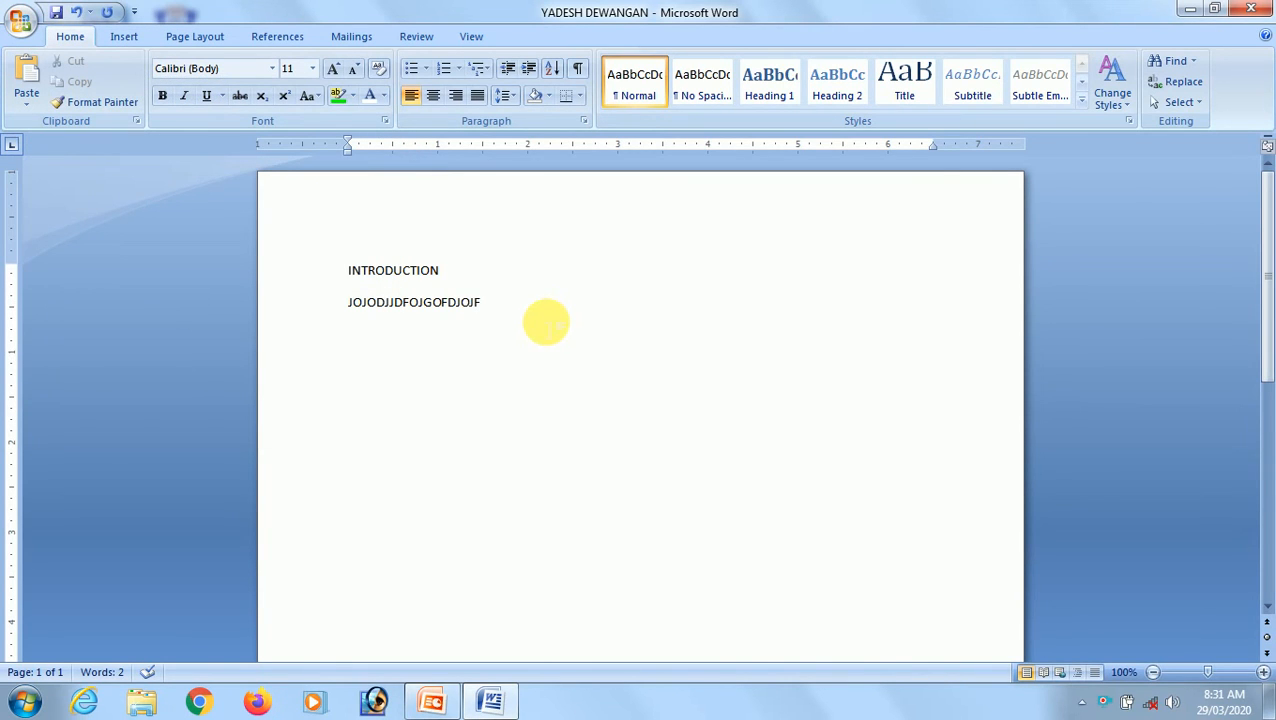
Close Word without saving the changes to the document.
{"action": "left_click", "coordinate": [1255, 10]}
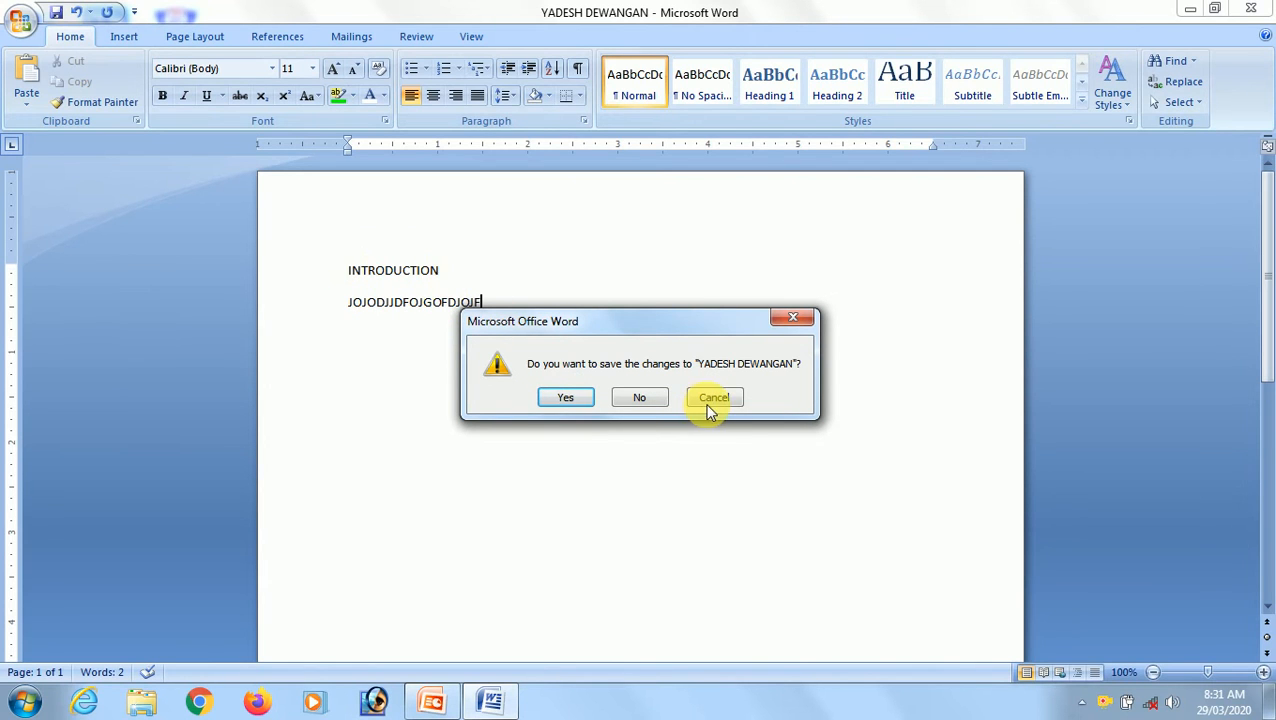
{"action": "left_click", "coordinate": [632, 400]}
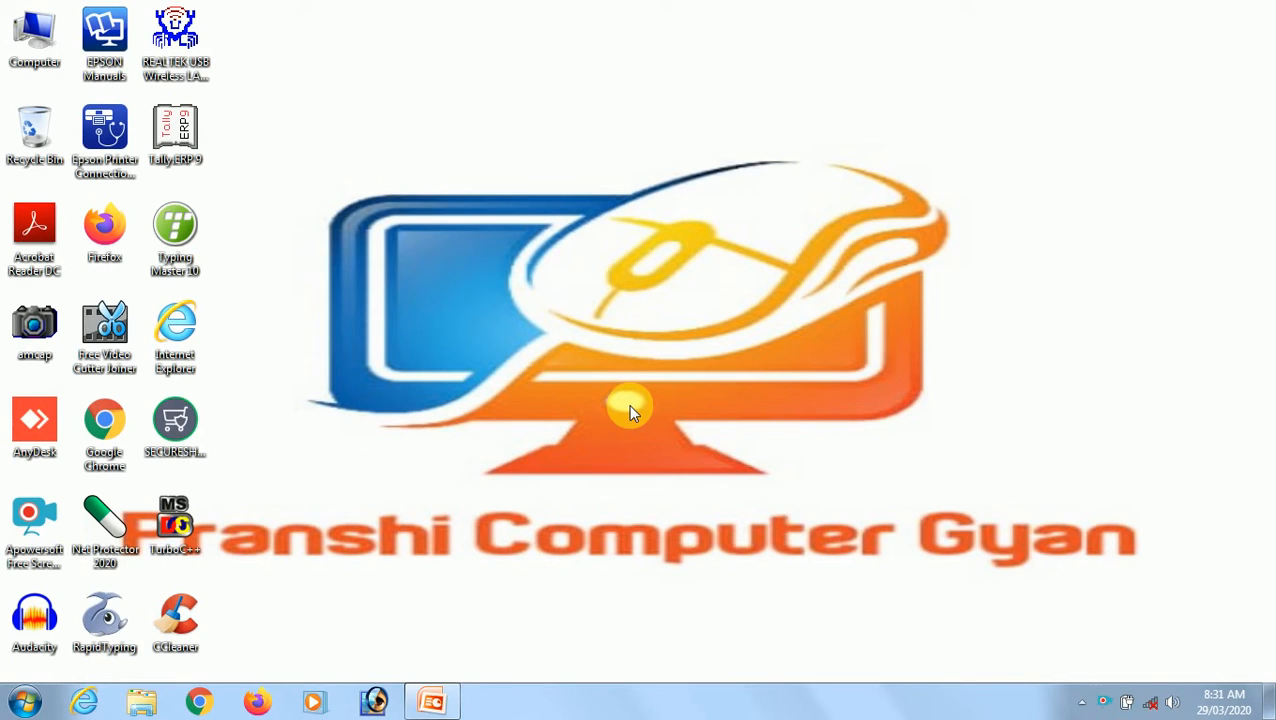
Reopen the saved document from Word's recent list in the Start menu and start a new line below the heading.
{"action": "left_click", "coordinate": [26, 700]}
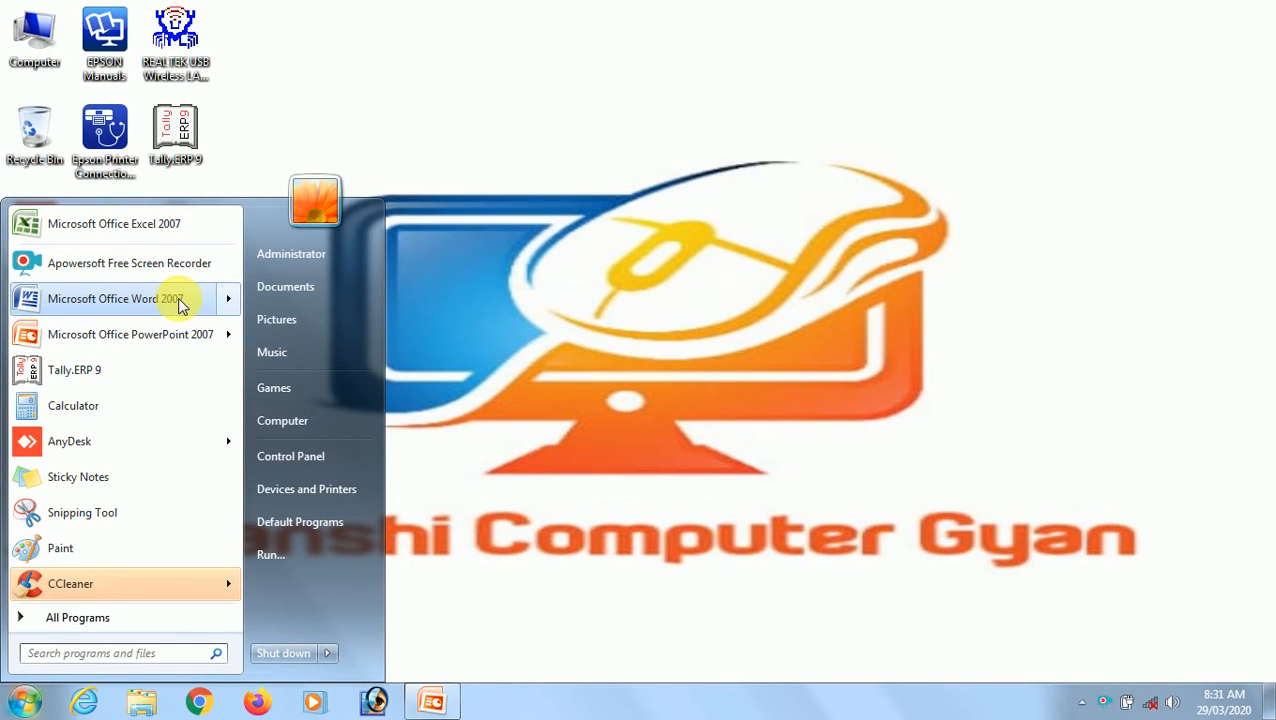
{"action": "mouse_move", "coordinate": [180, 300]}
{"action": "left_click", "coordinate": [321, 245]}
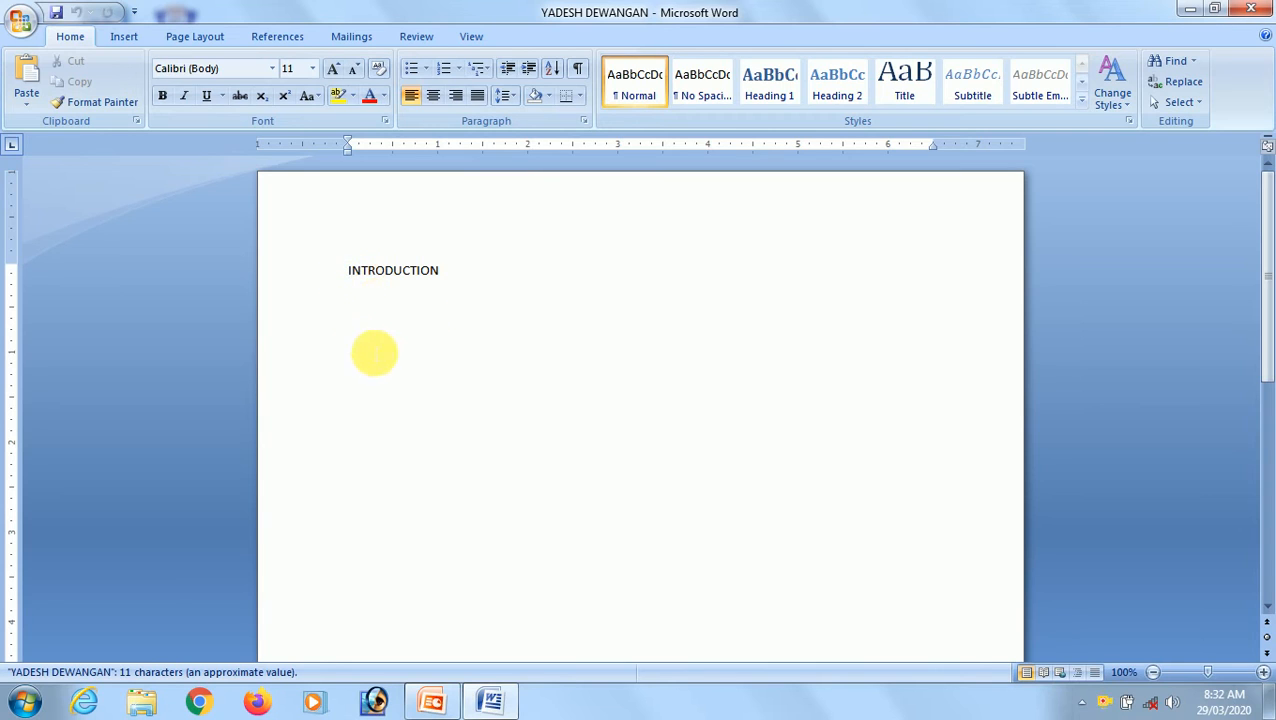
{"action": "left_click", "coordinate": [490, 296]}
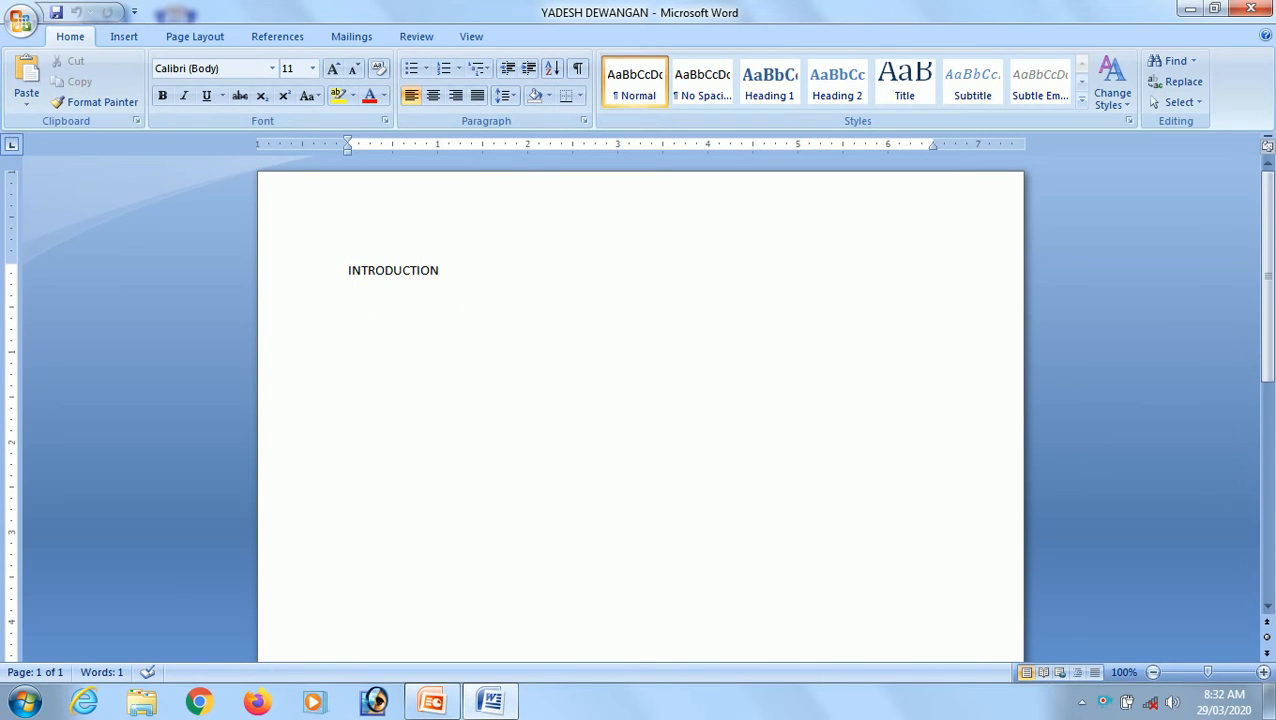
{"action": "key", "text": "Return"}
{"action": "left_click", "coordinate": [20, 20]}
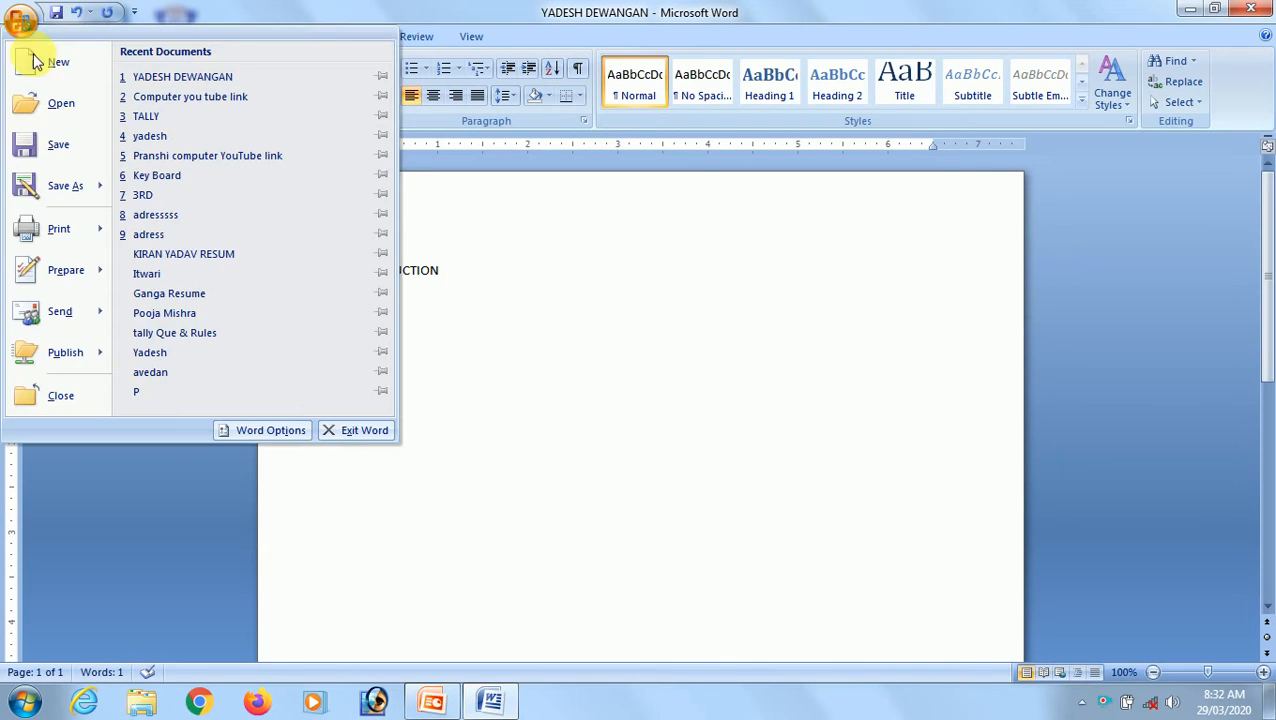
{"action": "mouse_move", "coordinate": [58, 190]}
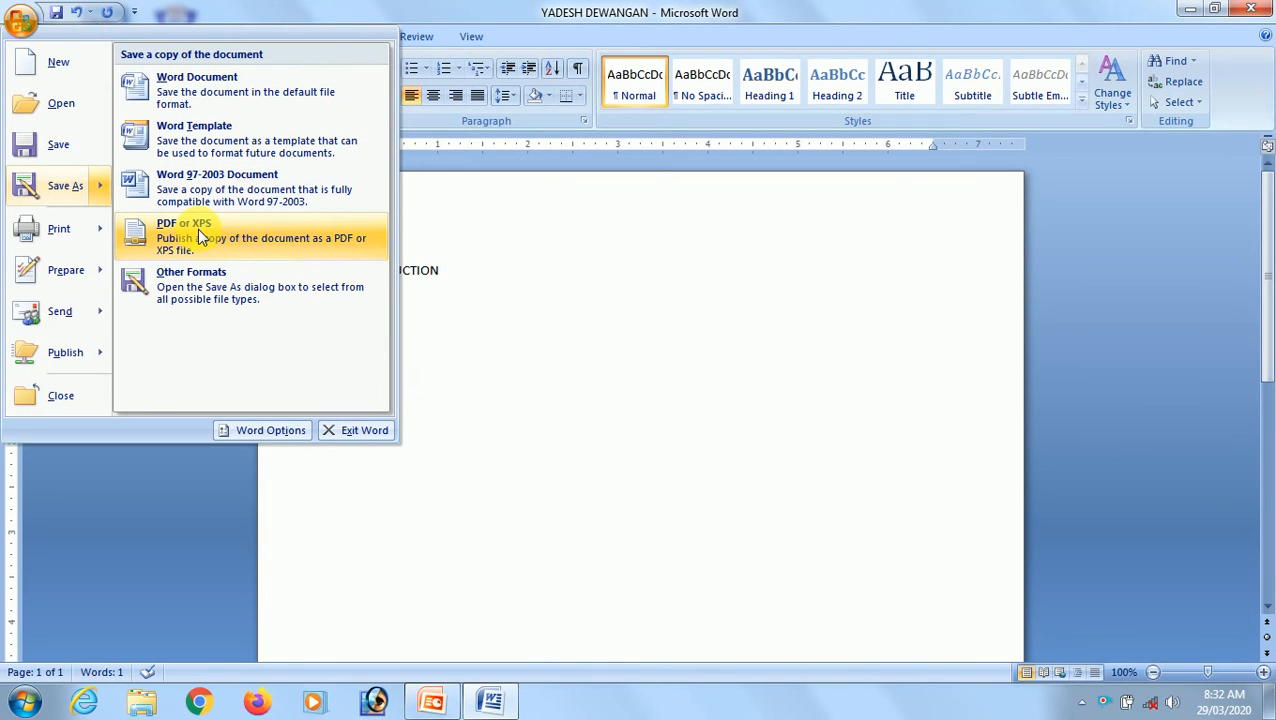
{"action": "left_click", "coordinate": [538, 366]}
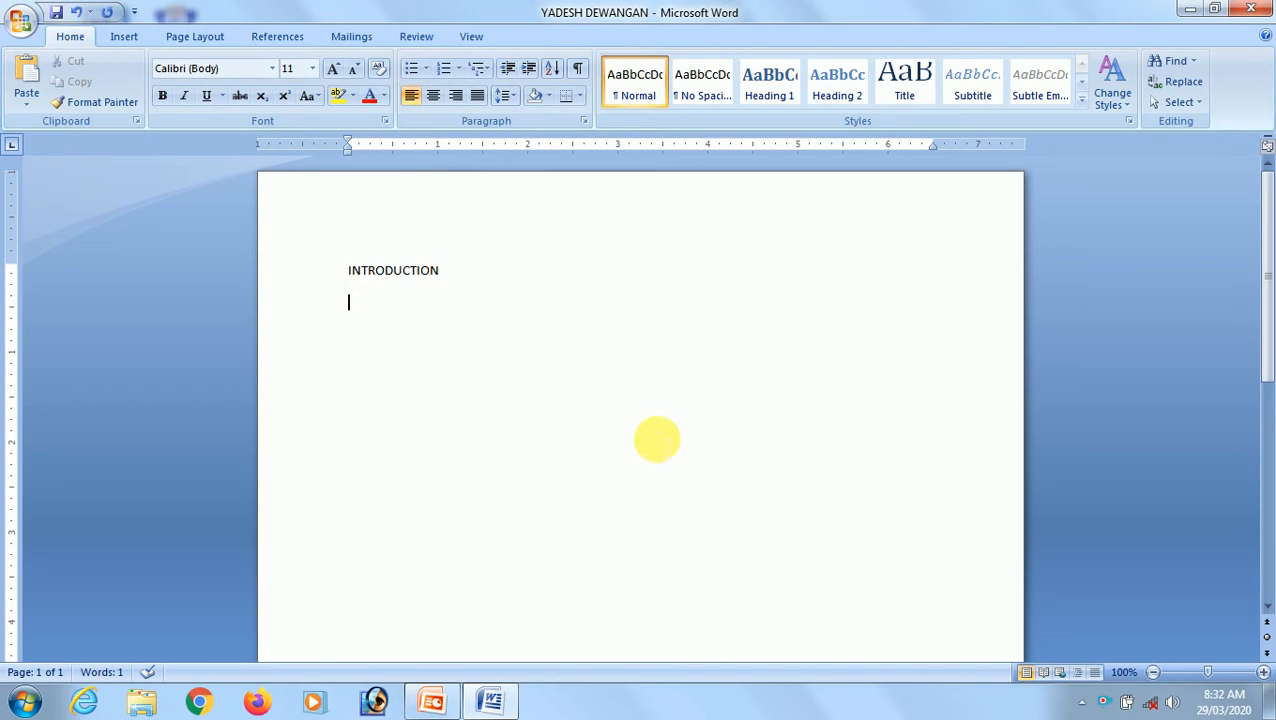
Type the sample line OJOFDJGJO JFDOGJODFJOJGJODJ GDJOJOFDJ below the heading.
{"action": "type", "text": "OJOFDJGJO JFDOGJODF"}
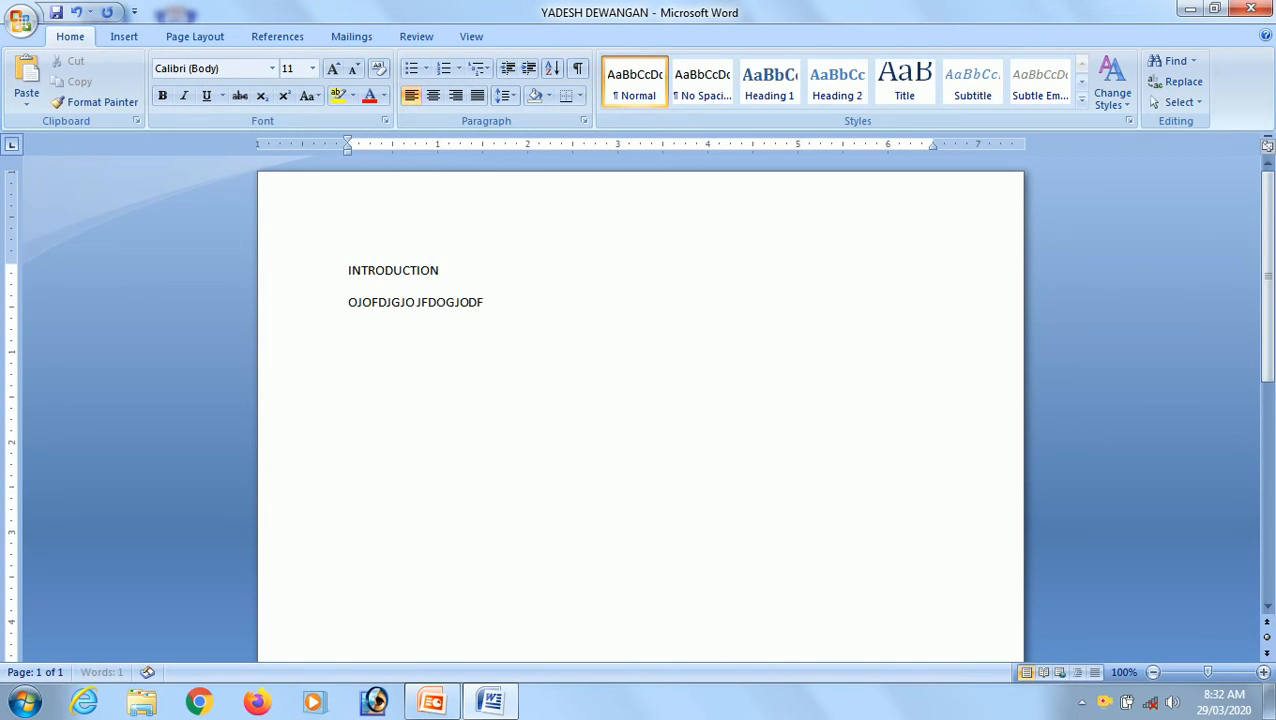
{"action": "type", "text": "JOJGJODJ GDJOJOFDJ"}
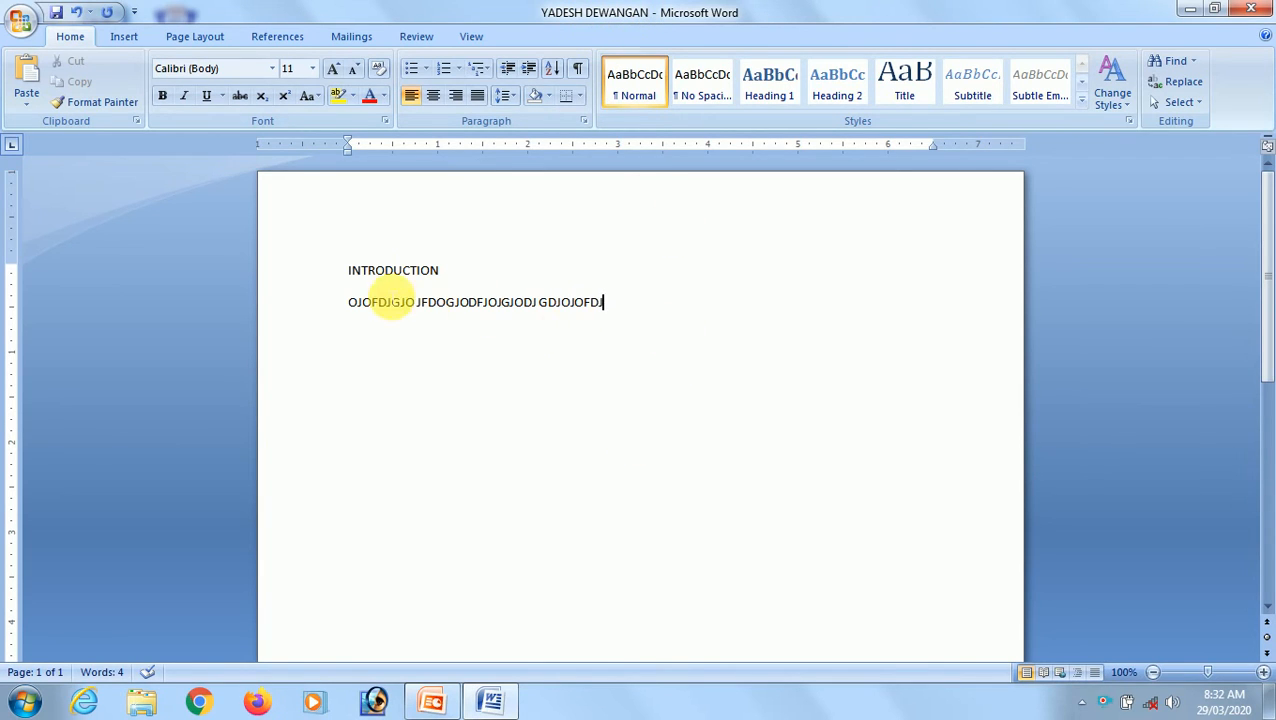
Select the INTRODUCTION heading and then clear the selection.
{"action": "left_click", "coordinate": [356, 271]}
{"action": "left_click_drag", "start_coordinate": [364, 271], "coordinate": [464, 262]}
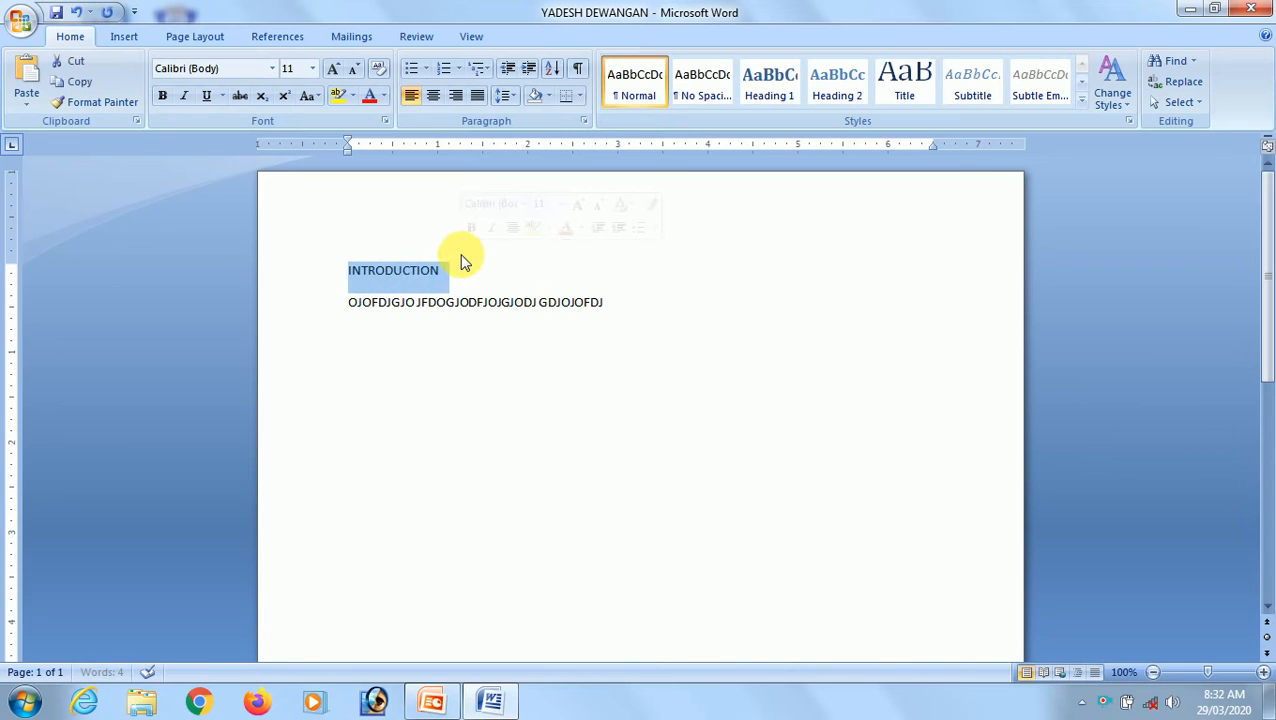
{"action": "left_click", "coordinate": [427, 350]}
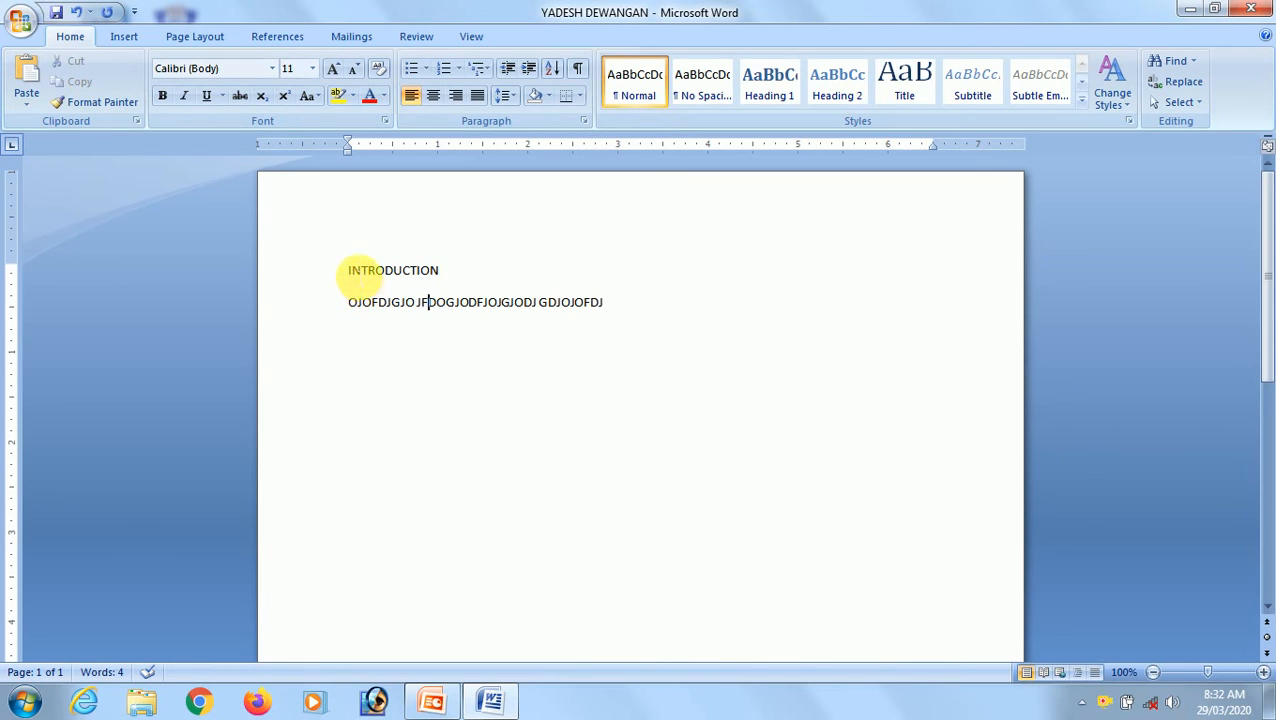
{"action": "left_click_drag", "start_coordinate": [401, 355], "coordinate": [462, 368]}
{"action": "left_click", "coordinate": [581, 404]}
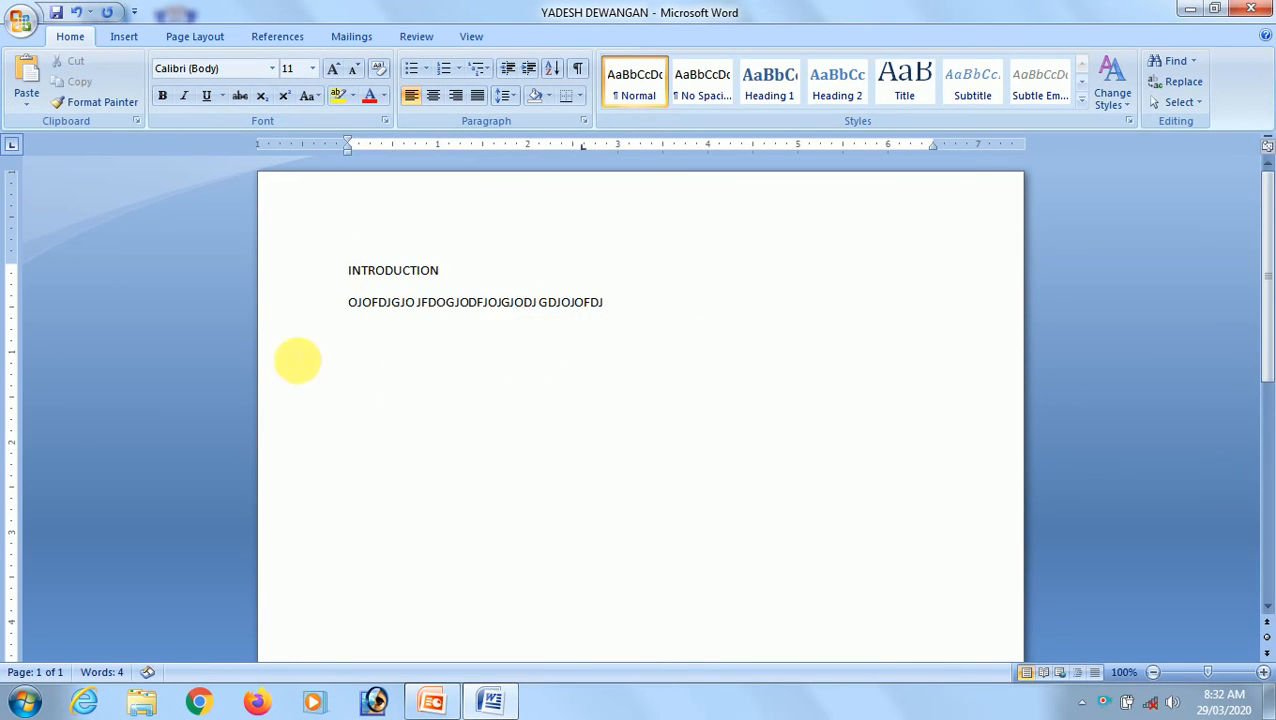
{"action": "left_click", "coordinate": [22, 22]}
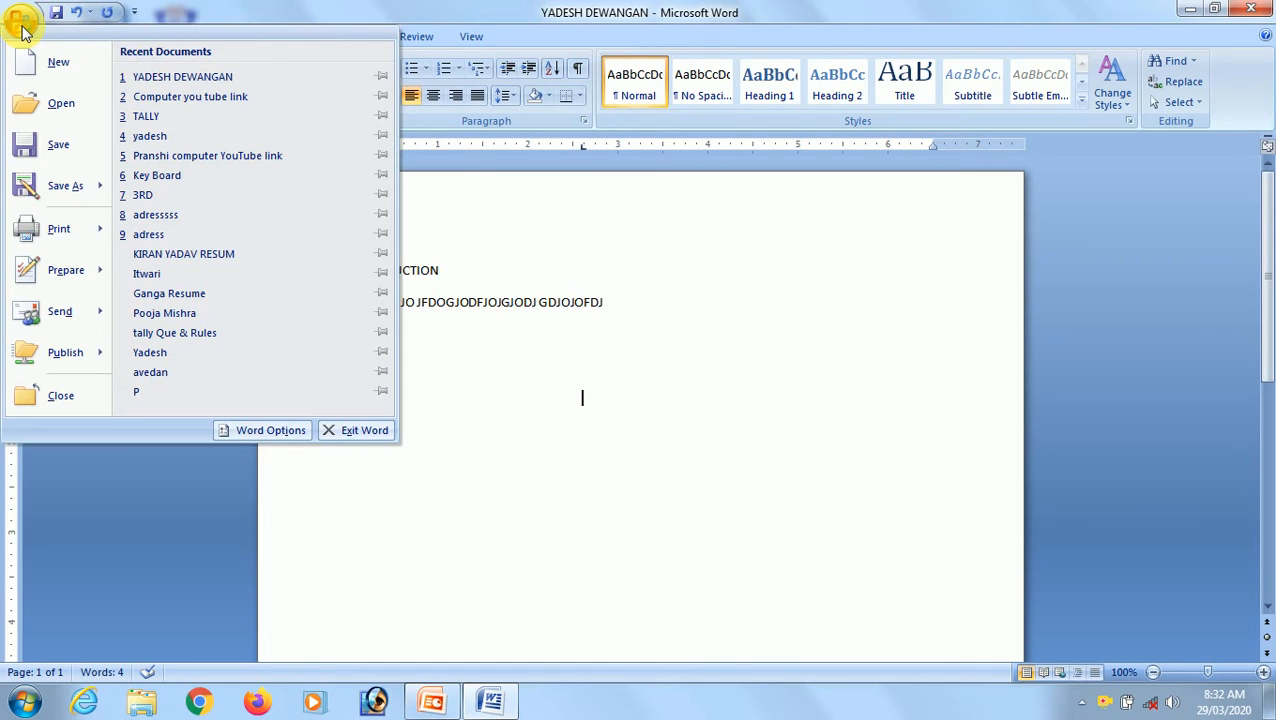
{"action": "mouse_move", "coordinate": [57, 195]}
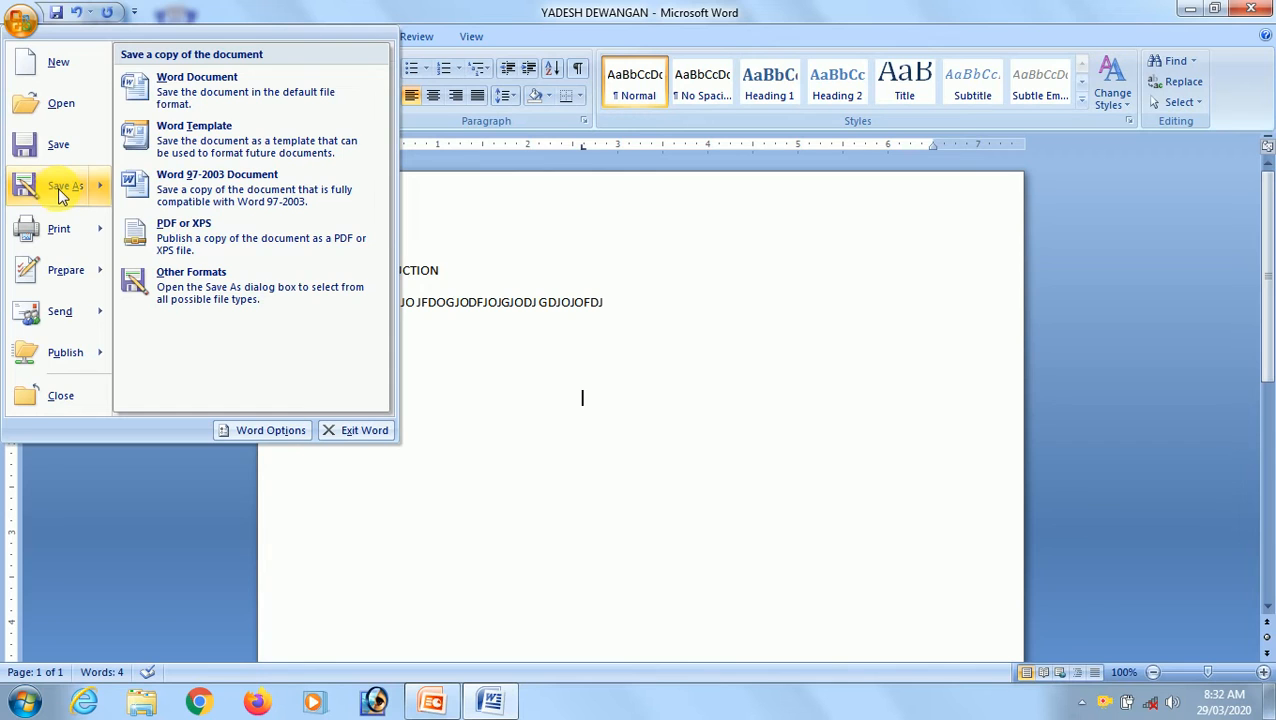
{"action": "left_click", "coordinate": [58, 187]}
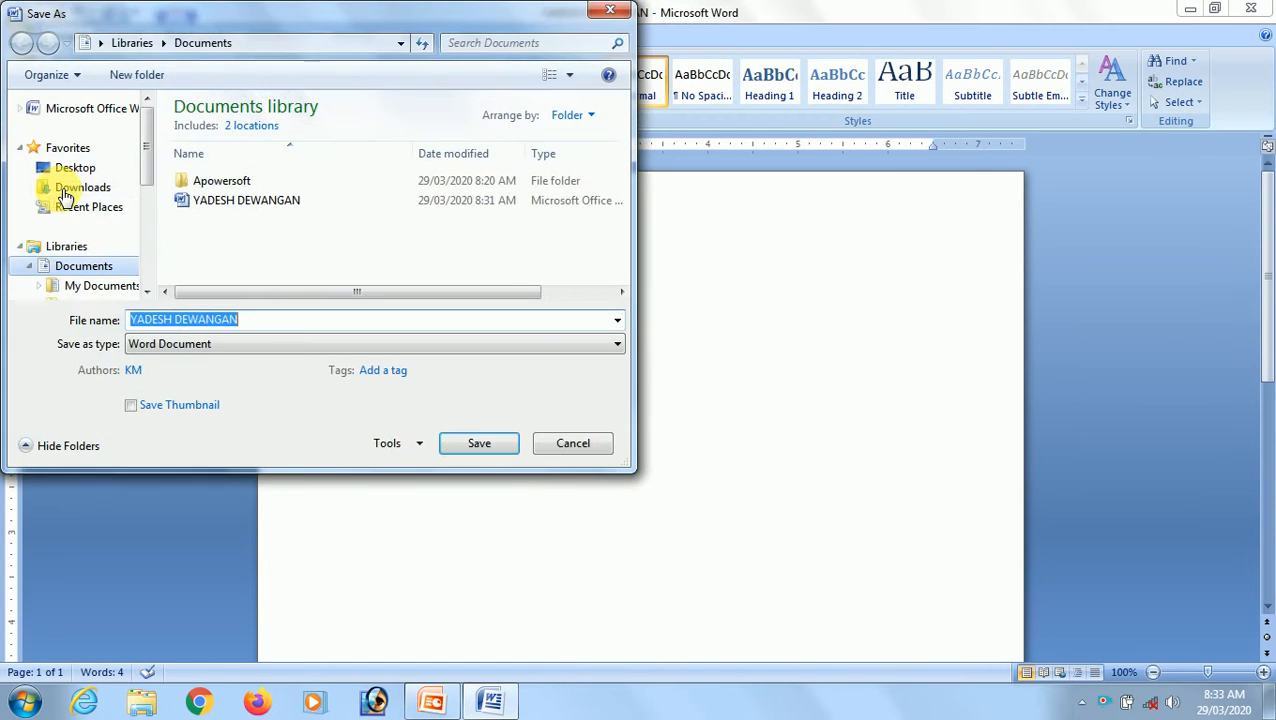
{"action": "left_click", "coordinate": [298, 322]}
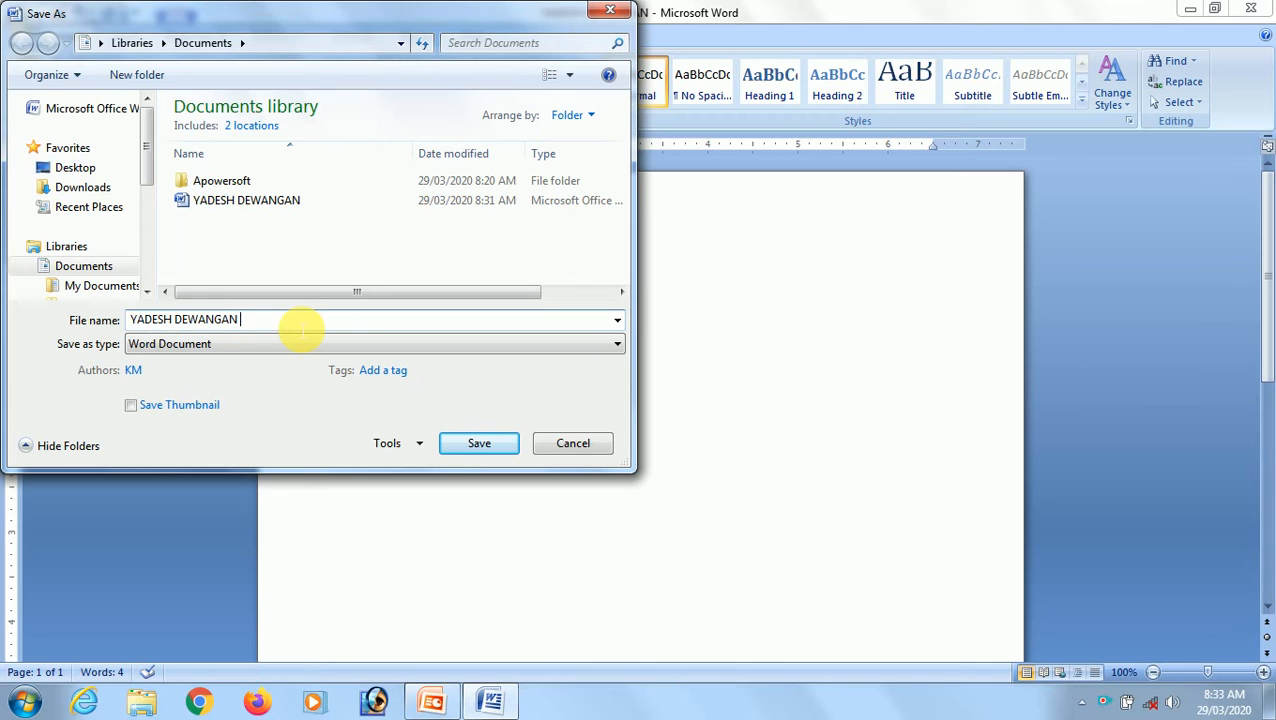
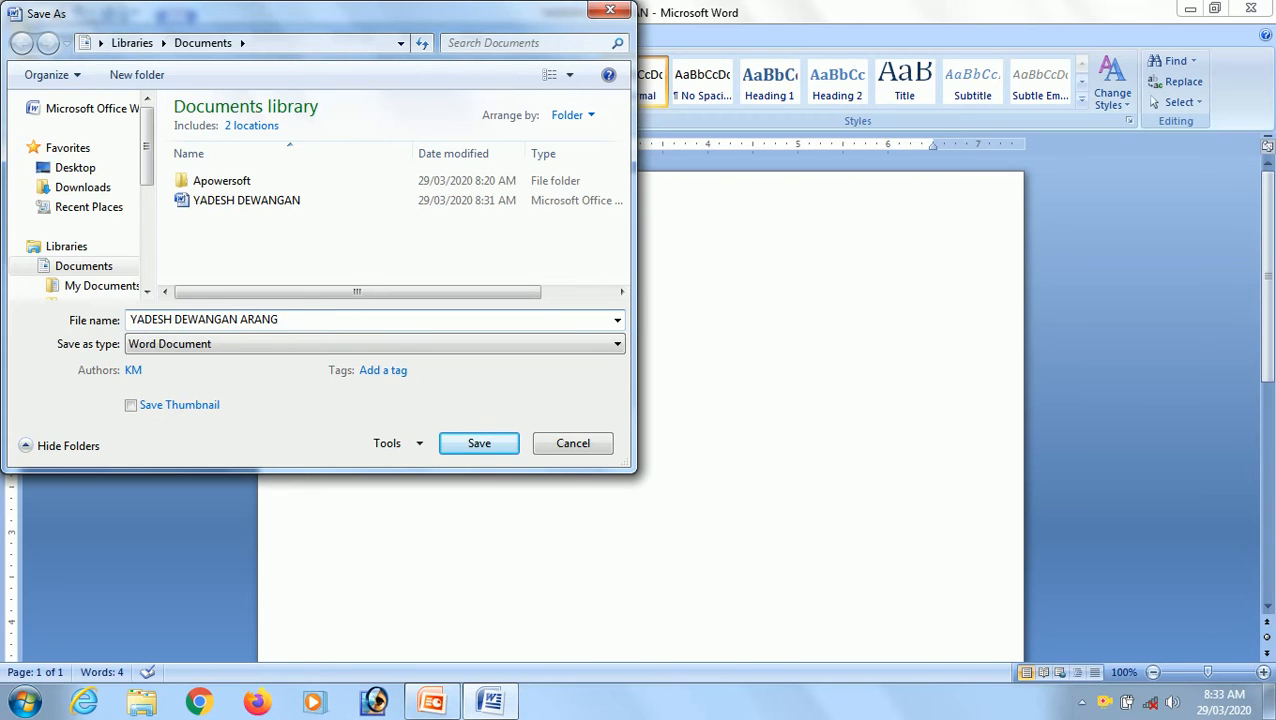
{"action": "left_click", "coordinate": [476, 443]}
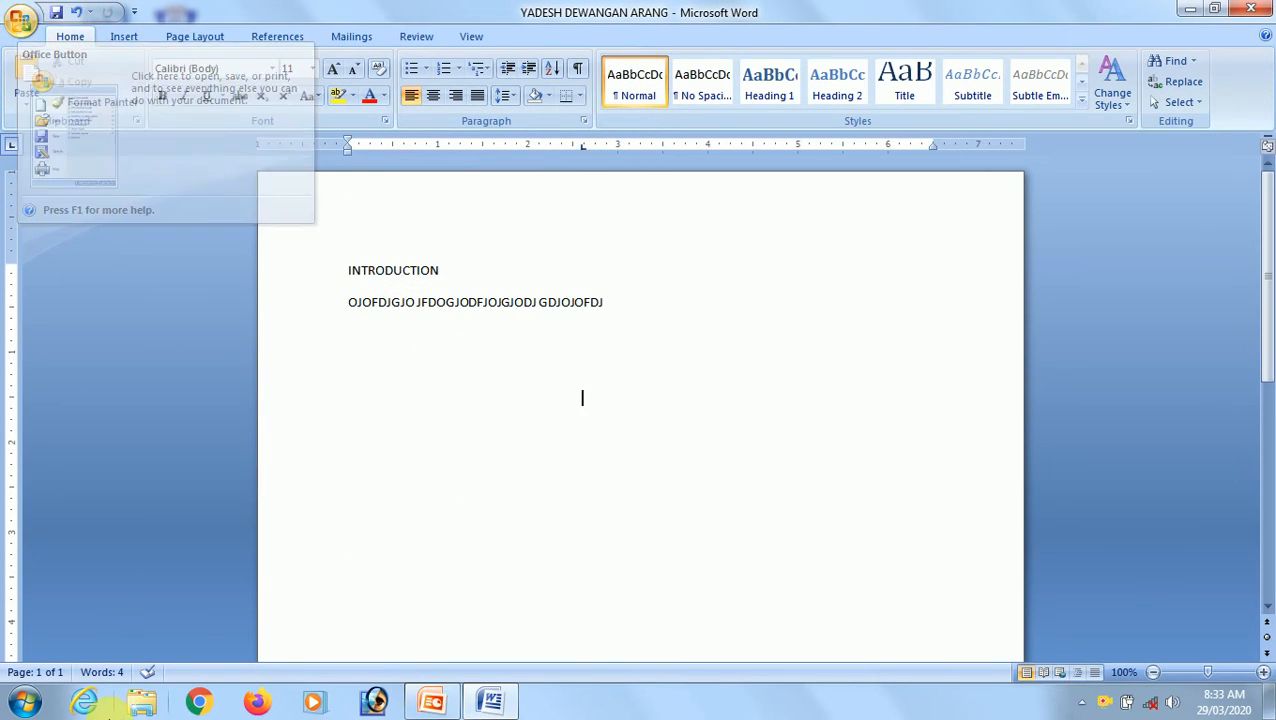
{"action": "left_click", "coordinate": [22, 28]}
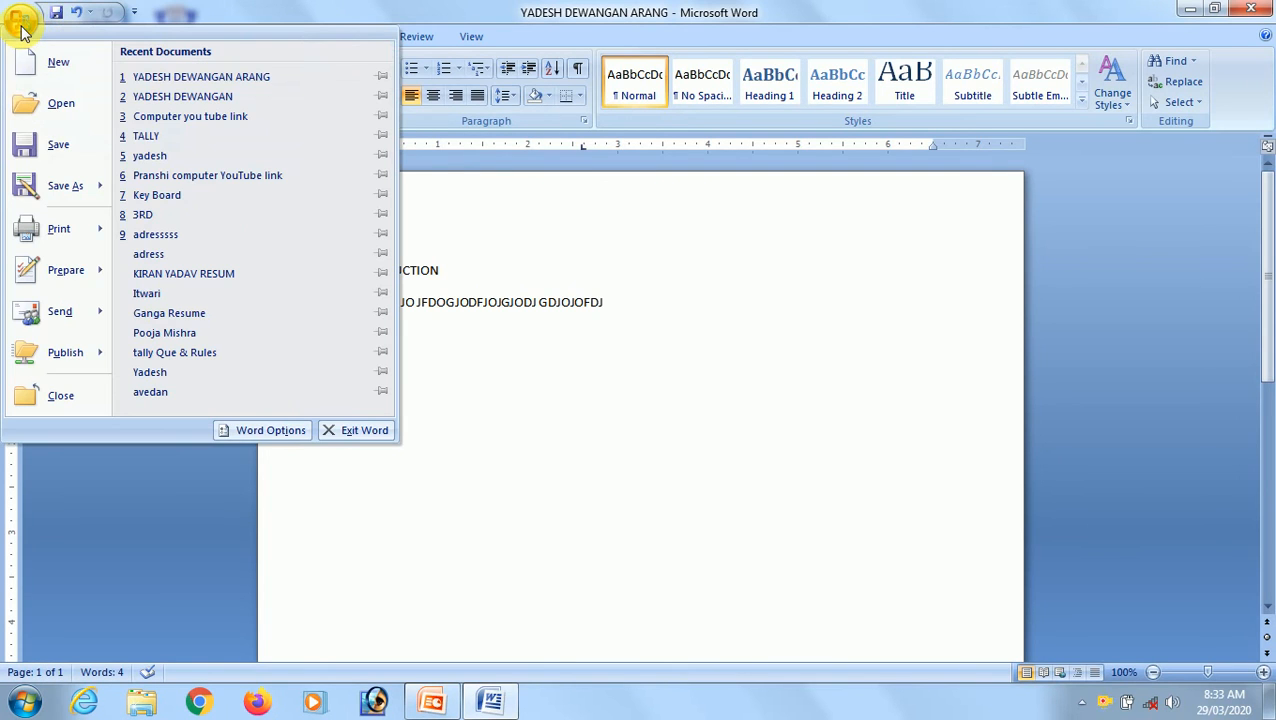
{"action": "left_click", "coordinate": [157, 97]}
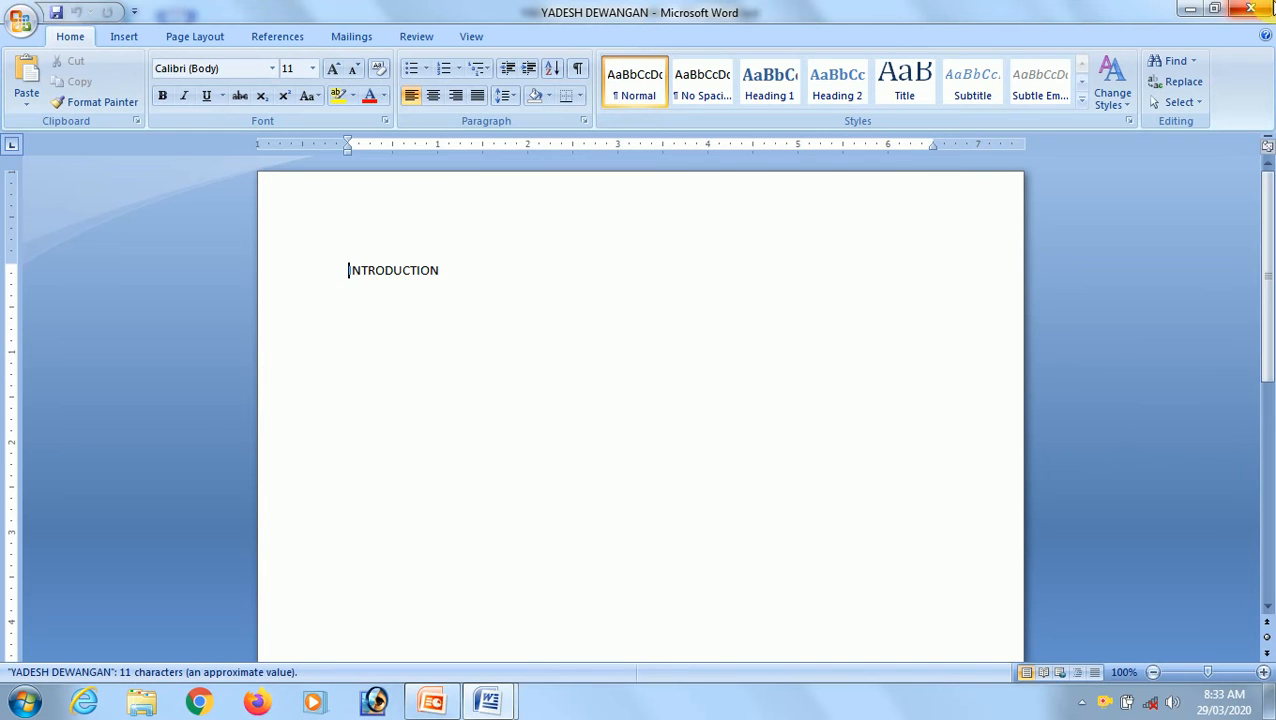
{"action": "left_click", "coordinate": [1264, 8]}
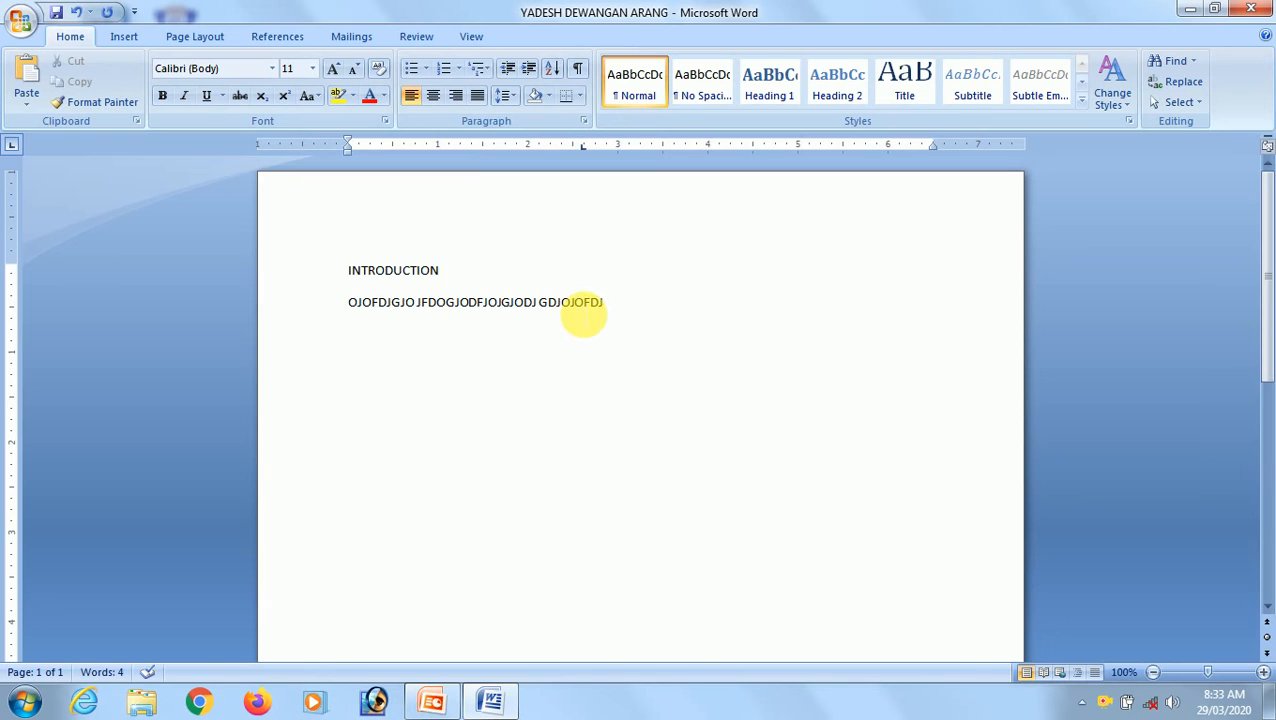
Open the Print dialog, look through the printer list, and close the dialog without printing.
{"action": "left_click", "coordinate": [24, 28]}
{"action": "mouse_move", "coordinate": [46, 244]}
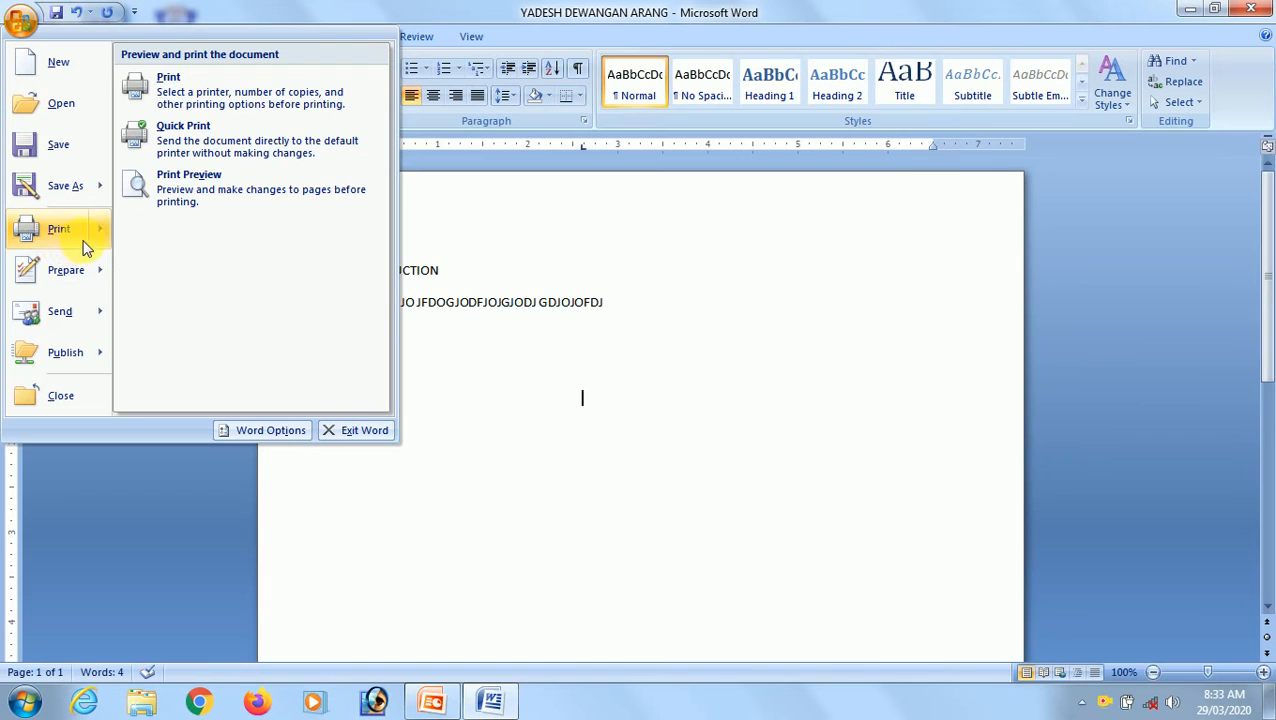
{"action": "left_click", "coordinate": [185, 96]}
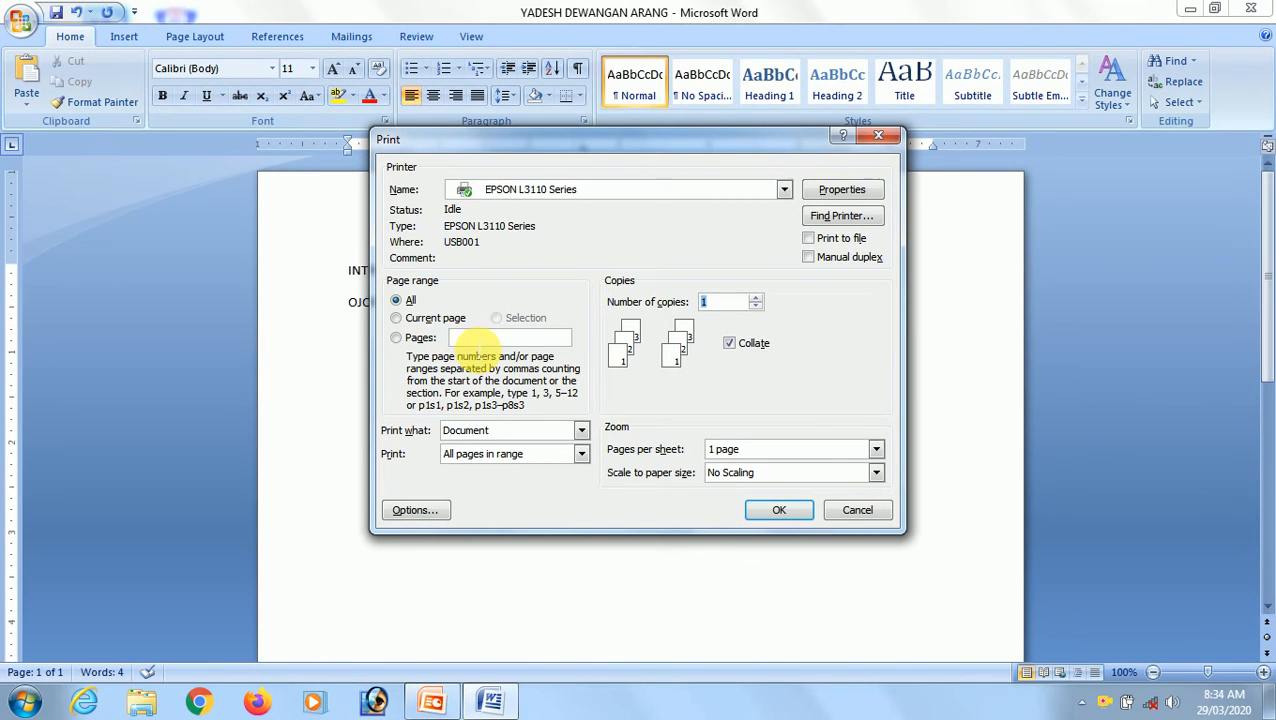
{"action": "left_click", "coordinate": [512, 191]}
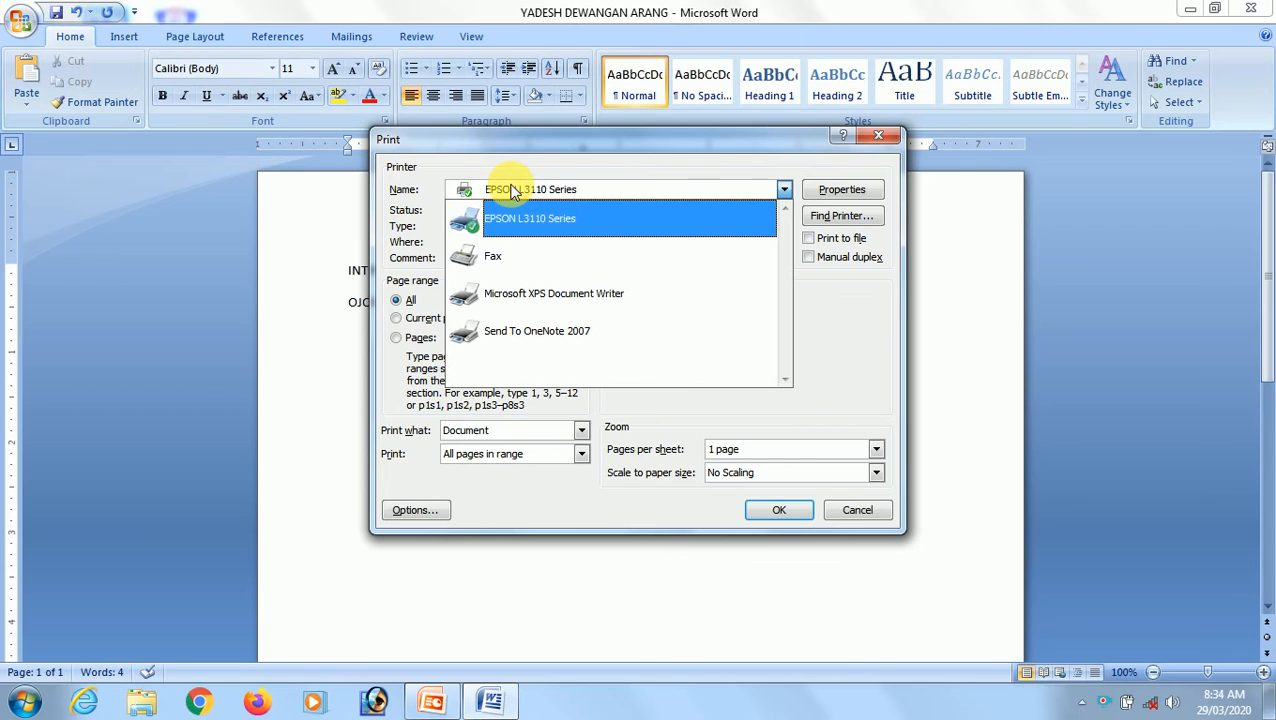
{"action": "left_click", "coordinate": [512, 191]}
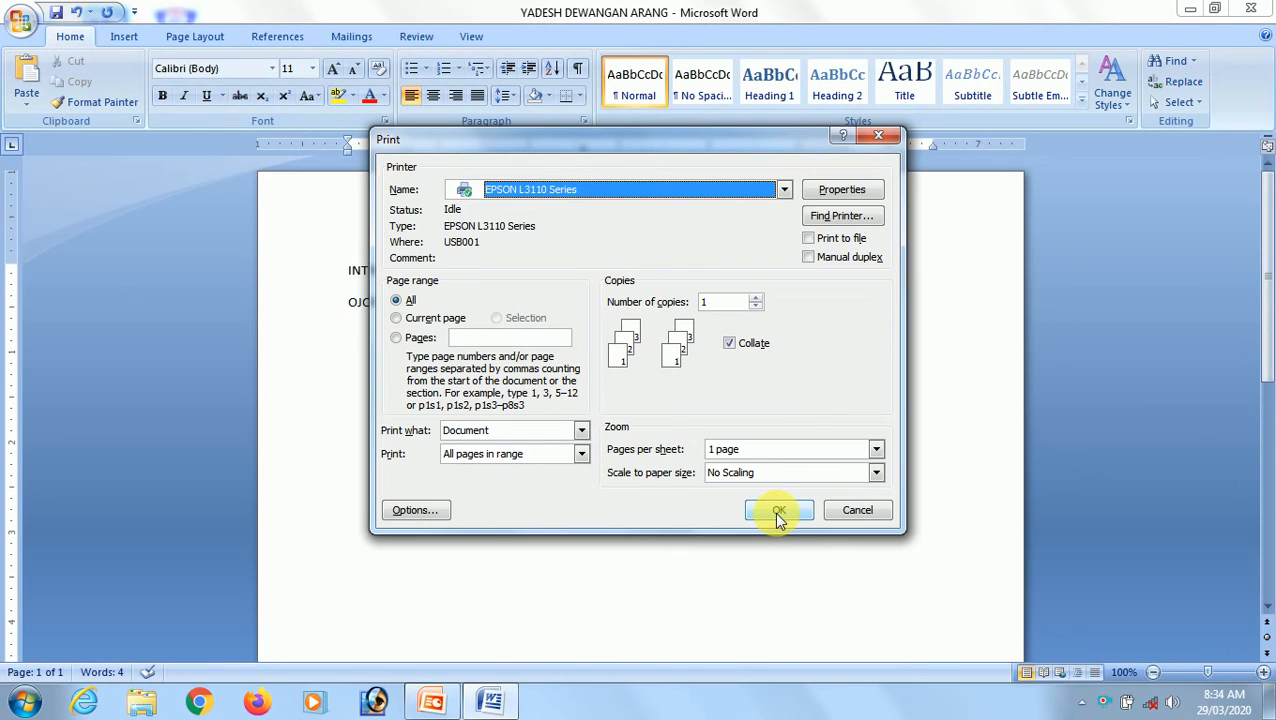
{"action": "left_click", "coordinate": [881, 138]}
Open Print Preview for the document and zoom in on the page.
{"action": "left_click", "coordinate": [22, 22]}
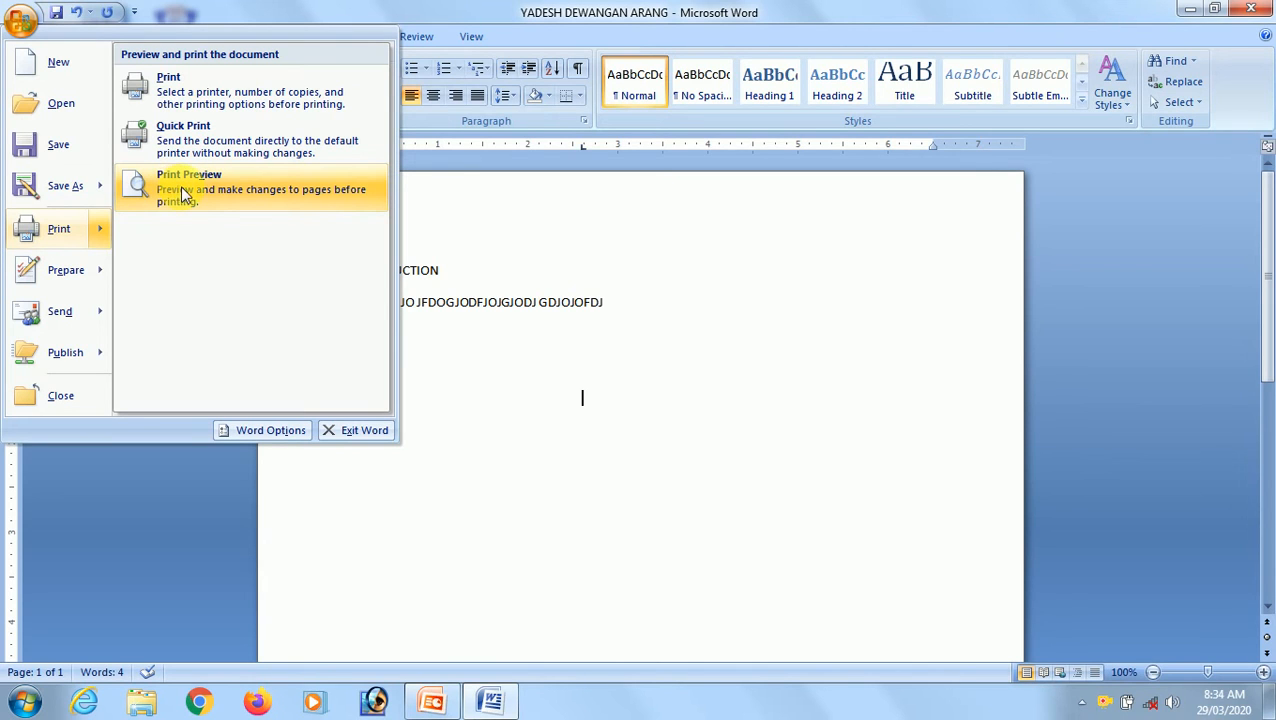
{"action": "left_click", "coordinate": [181, 185]}
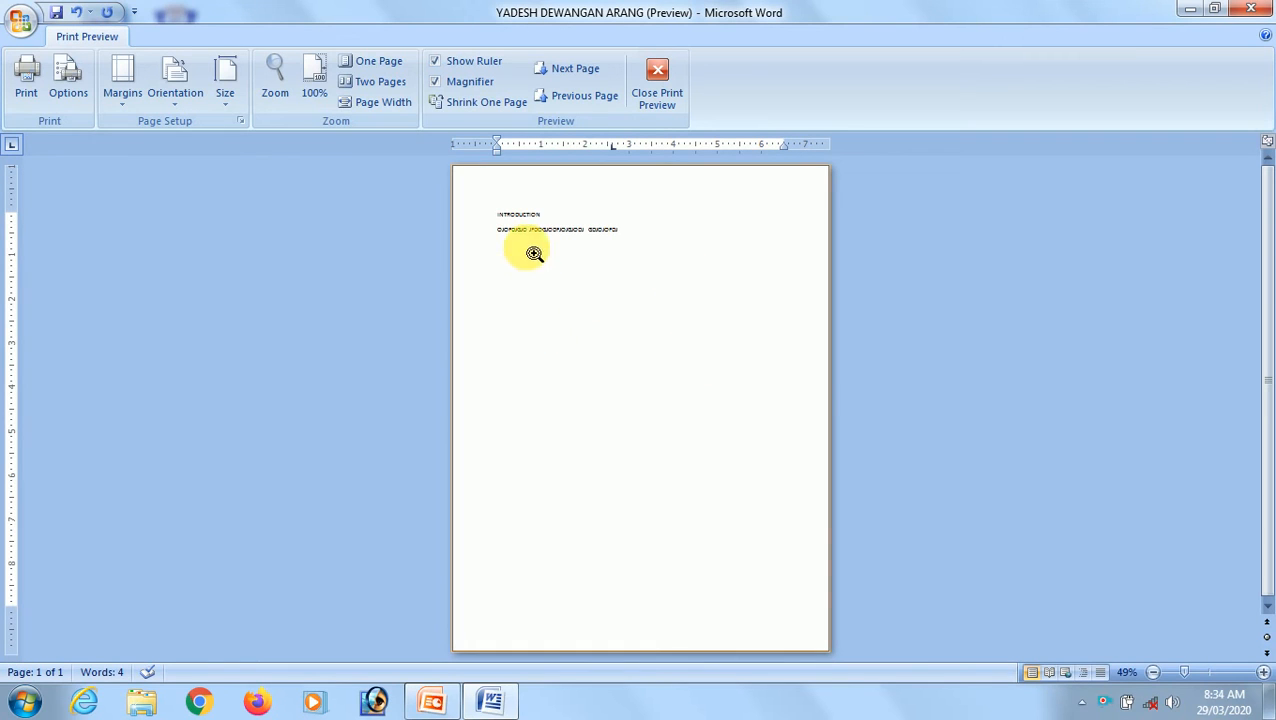
{"action": "left_click", "coordinate": [626, 328]}
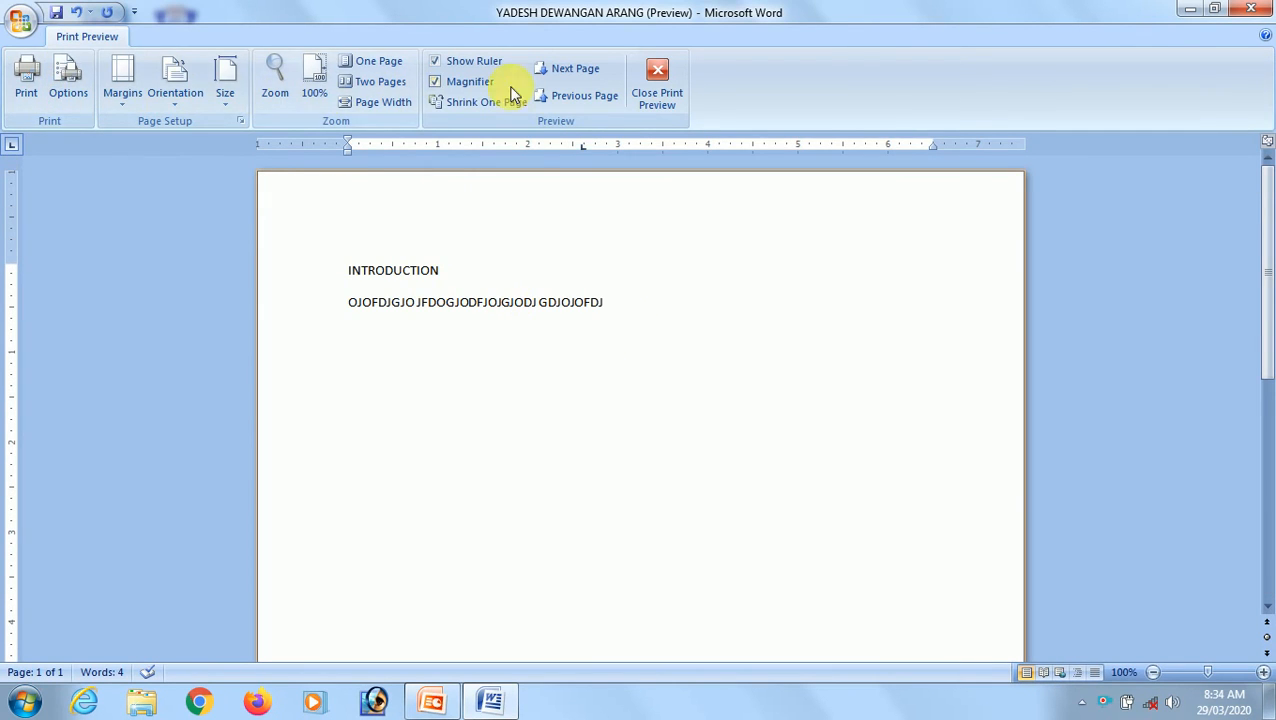
Open and dismiss the Print dialog from the preview, then close Print Preview.
{"action": "left_click", "coordinate": [27, 85]}
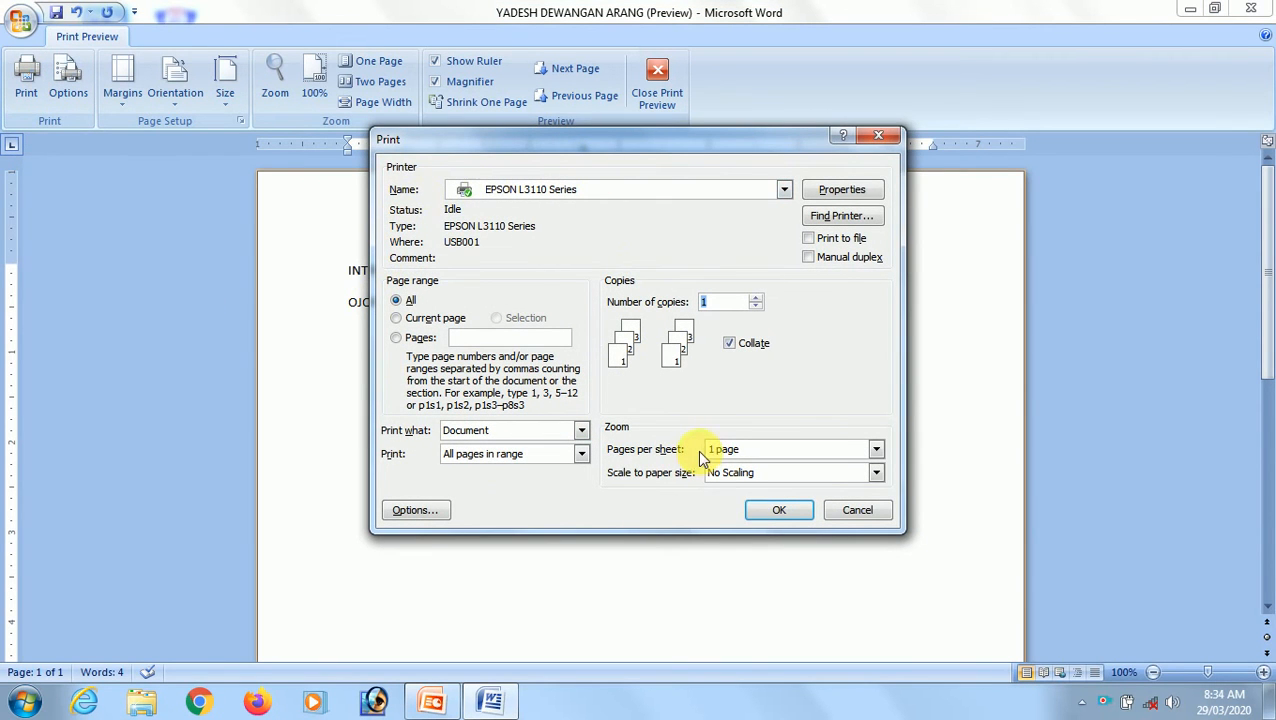
{"action": "left_click", "coordinate": [879, 133]}
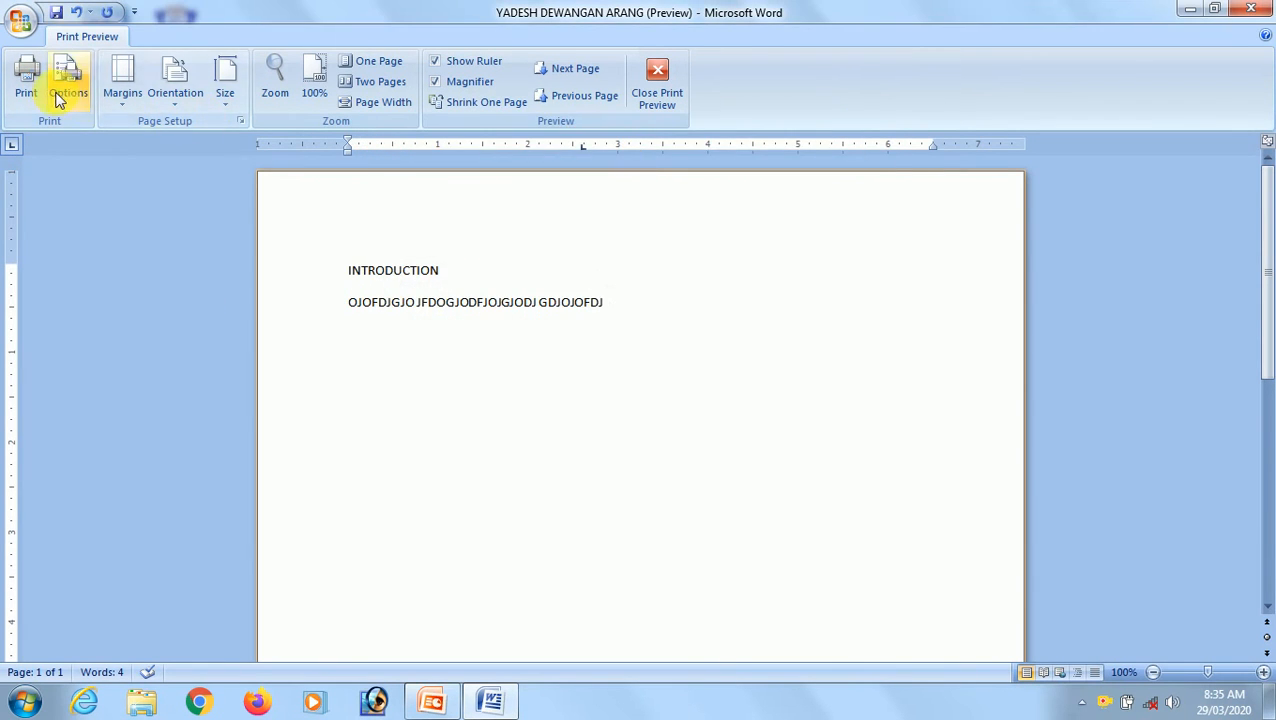
{"action": "left_click", "coordinate": [656, 92]}
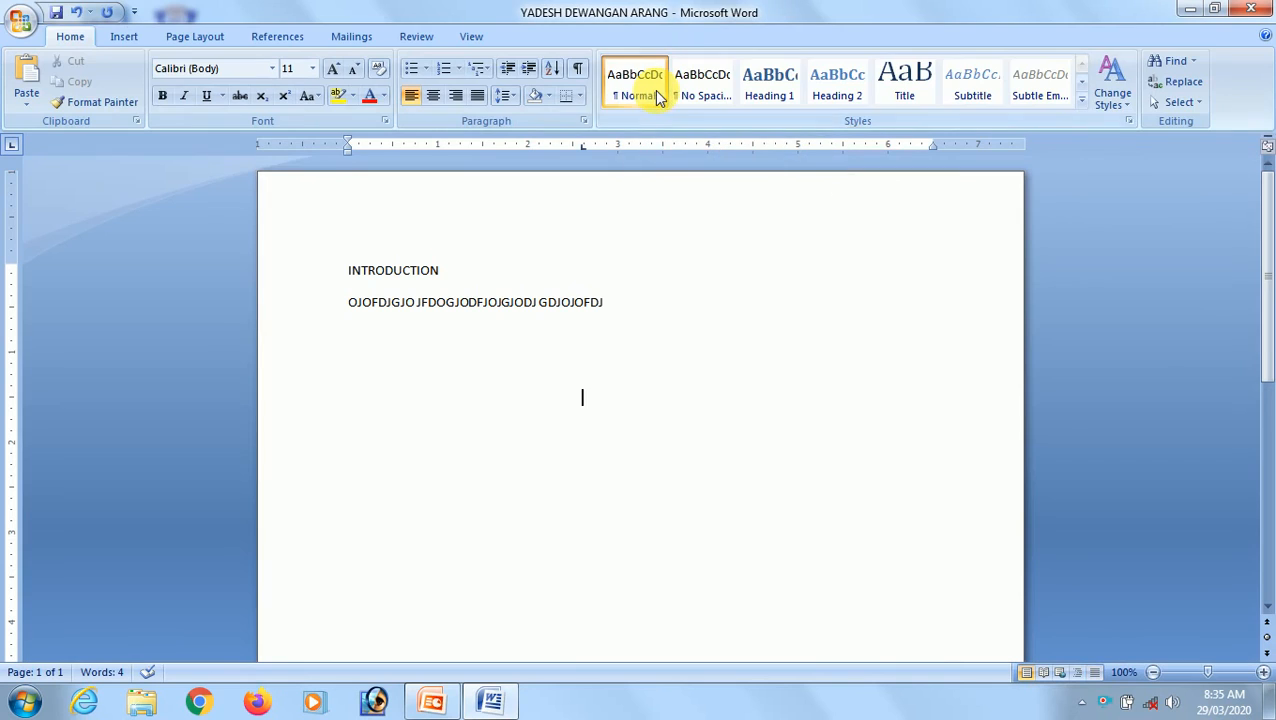
{"action": "left_click", "coordinate": [21, 20]}
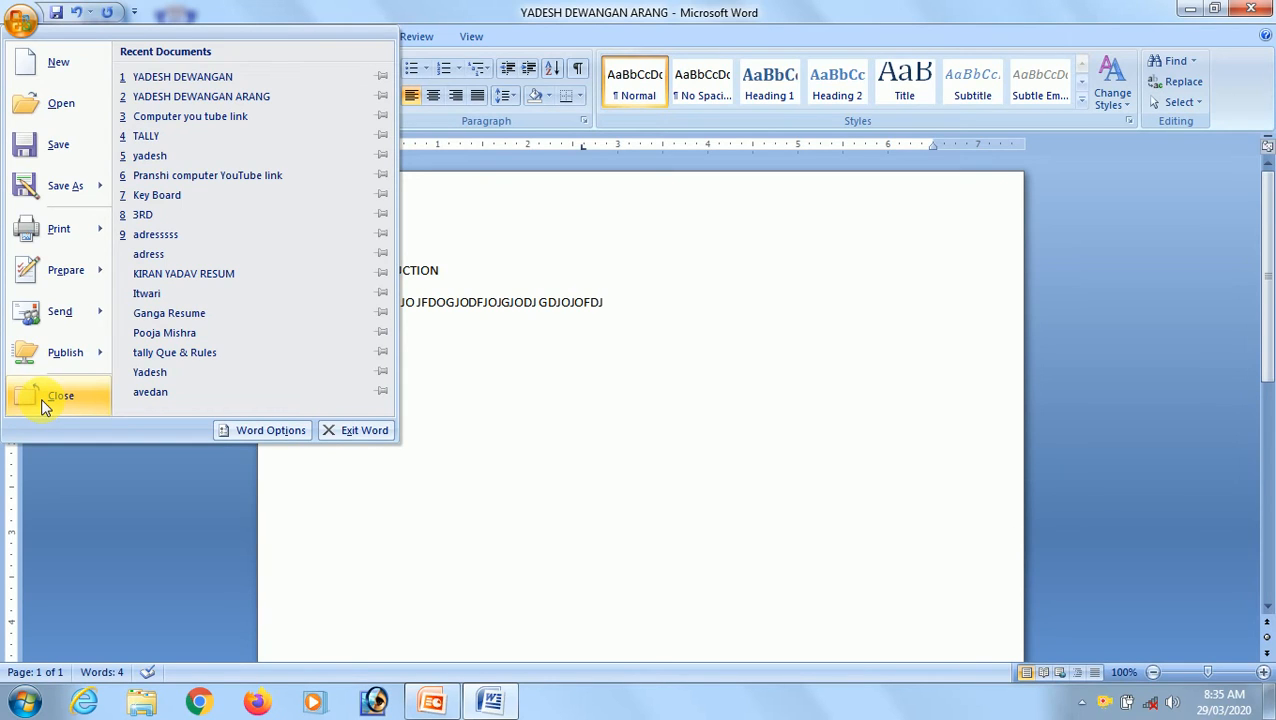
{"action": "left_click", "coordinate": [660, 368]}
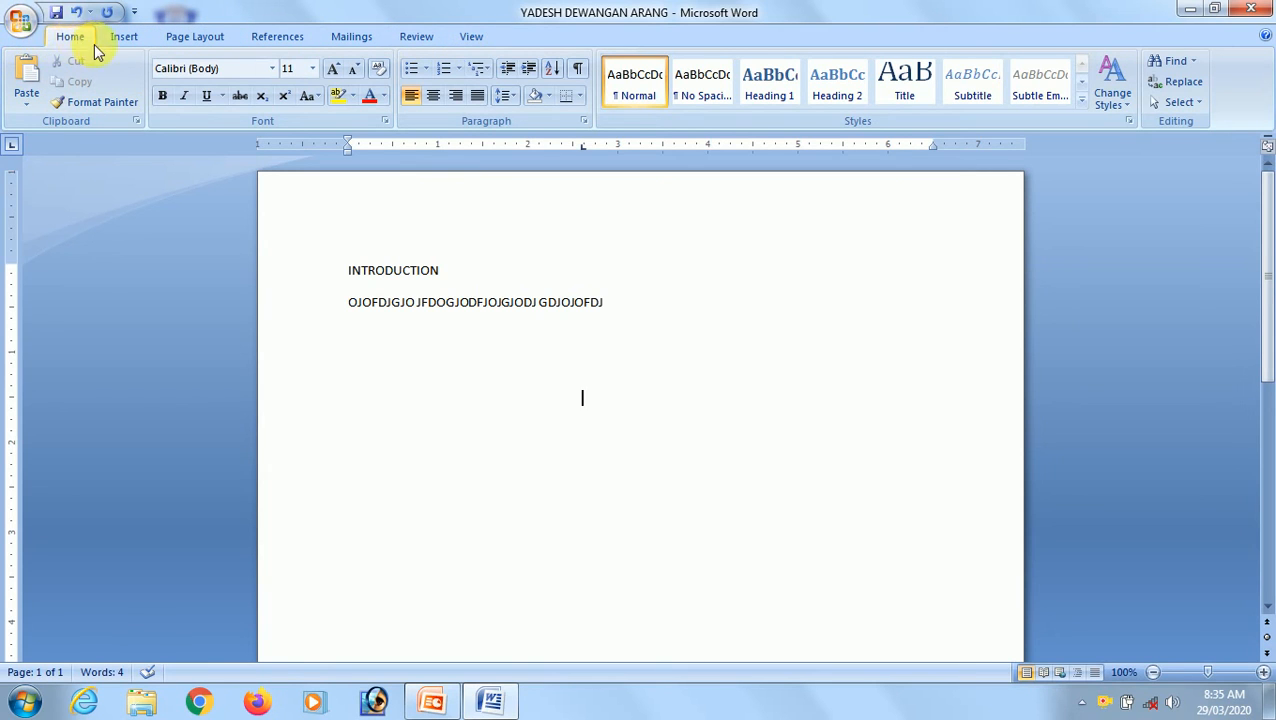
{"action": "left_click", "coordinate": [124, 38]}
{"action": "left_click", "coordinate": [176, 42]}
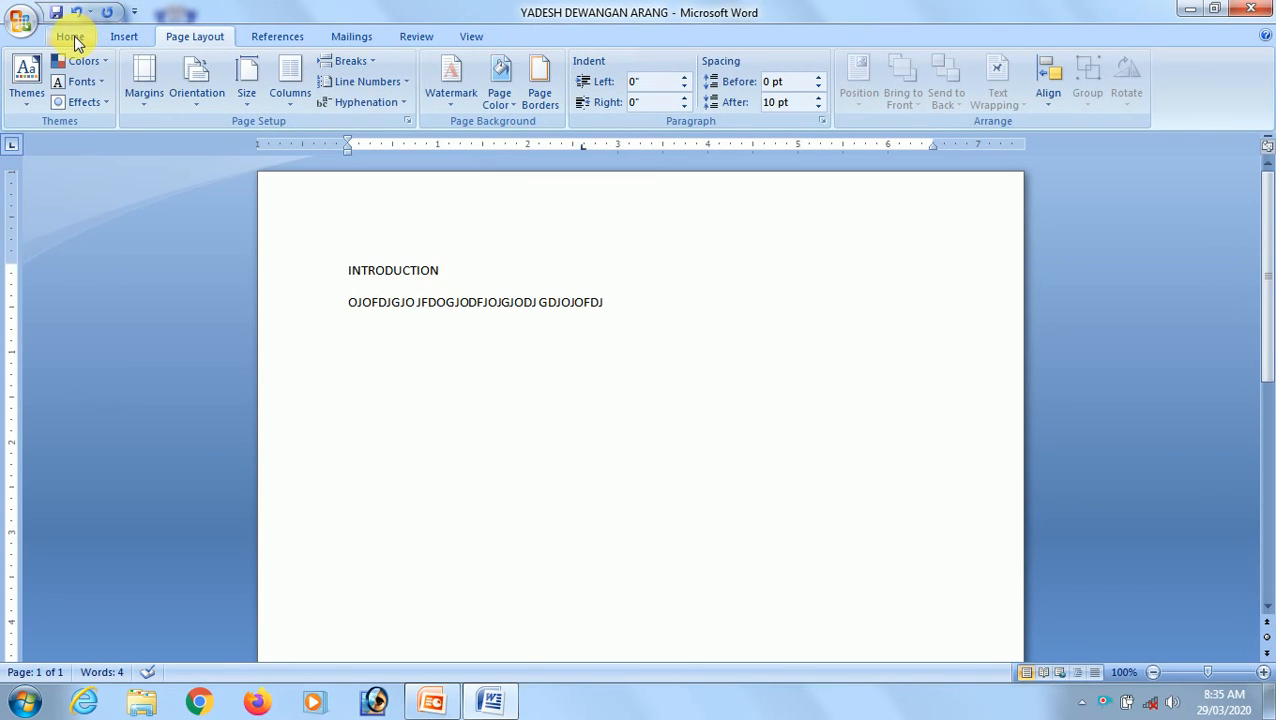
{"action": "left_click", "coordinate": [122, 36]}
{"action": "left_click", "coordinate": [184, 40]}
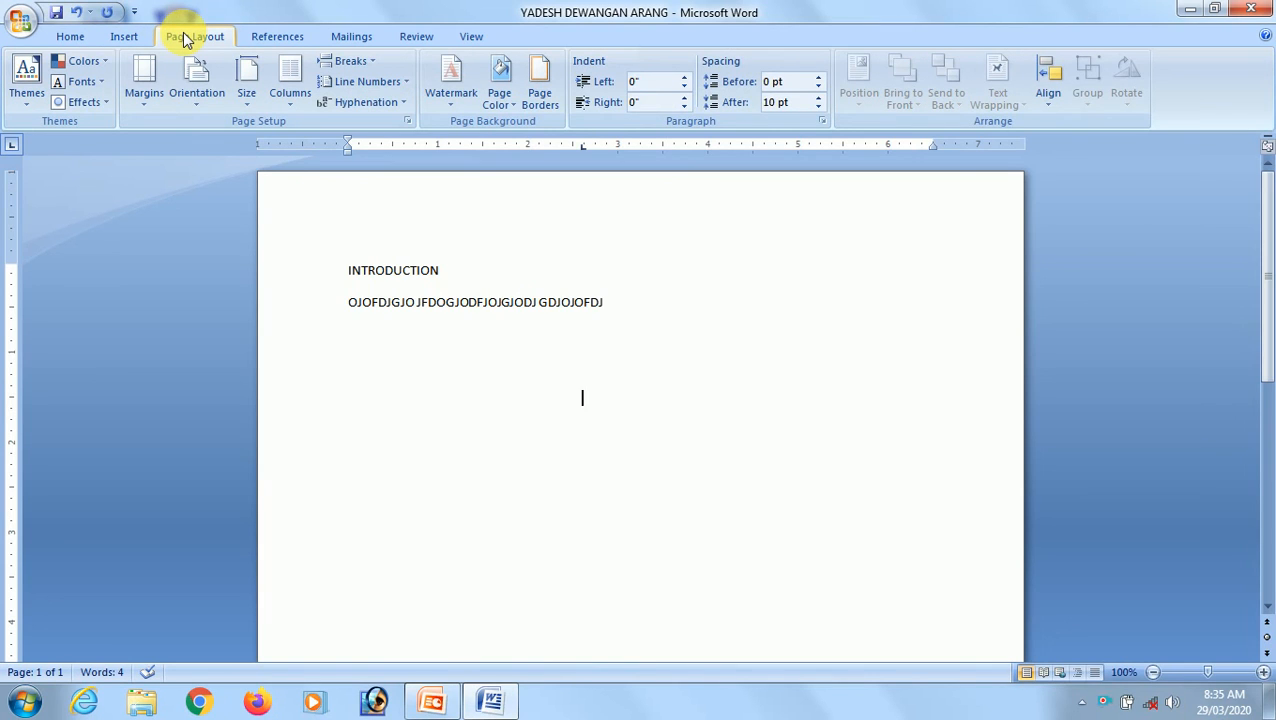
{"action": "left_click", "coordinate": [74, 38]}
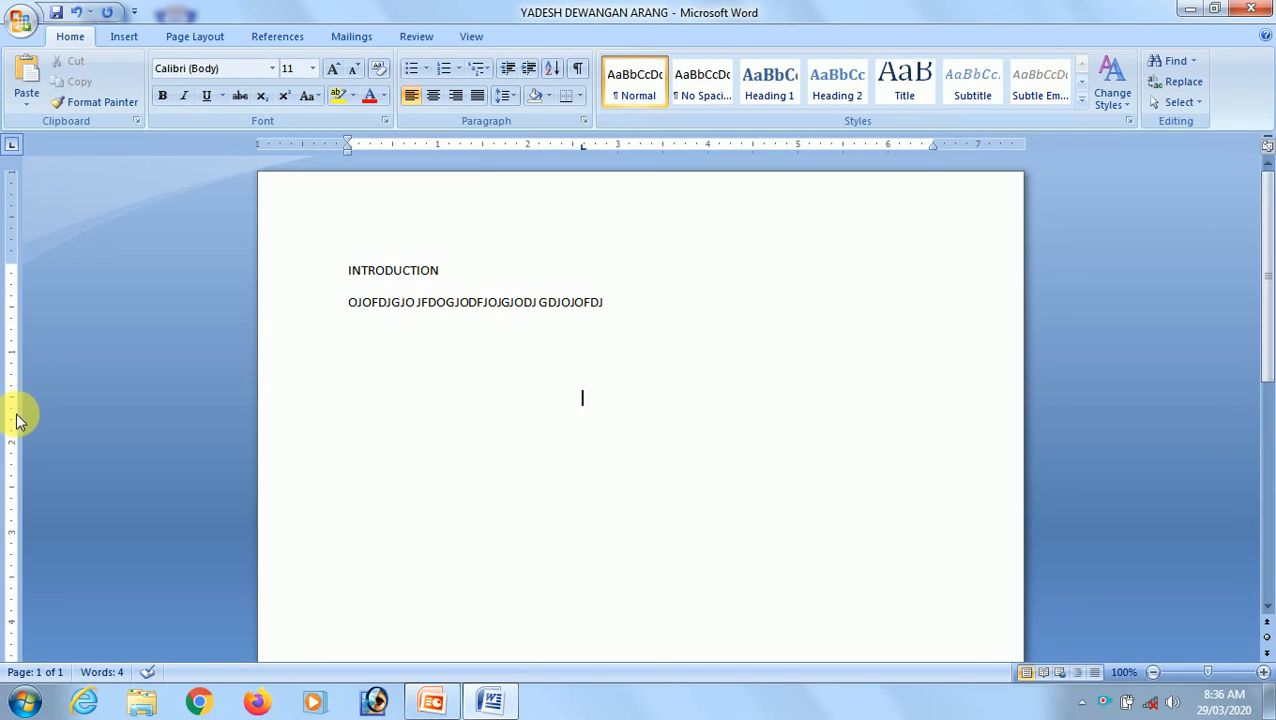
{"action": "scroll", "coordinate": [13, 440], "scroll_direction": "down", "scroll_amount": 1}
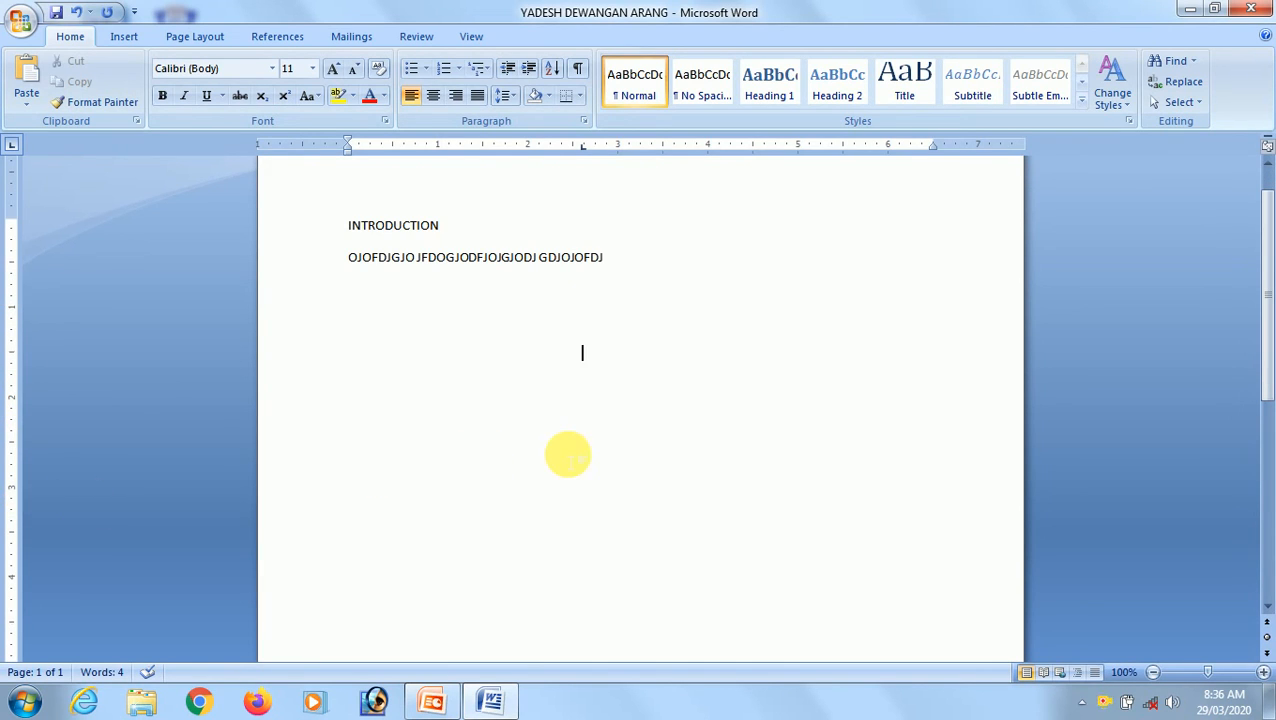
{"action": "scroll", "coordinate": [515, 302], "scroll_direction": "up", "scroll_amount": 1}
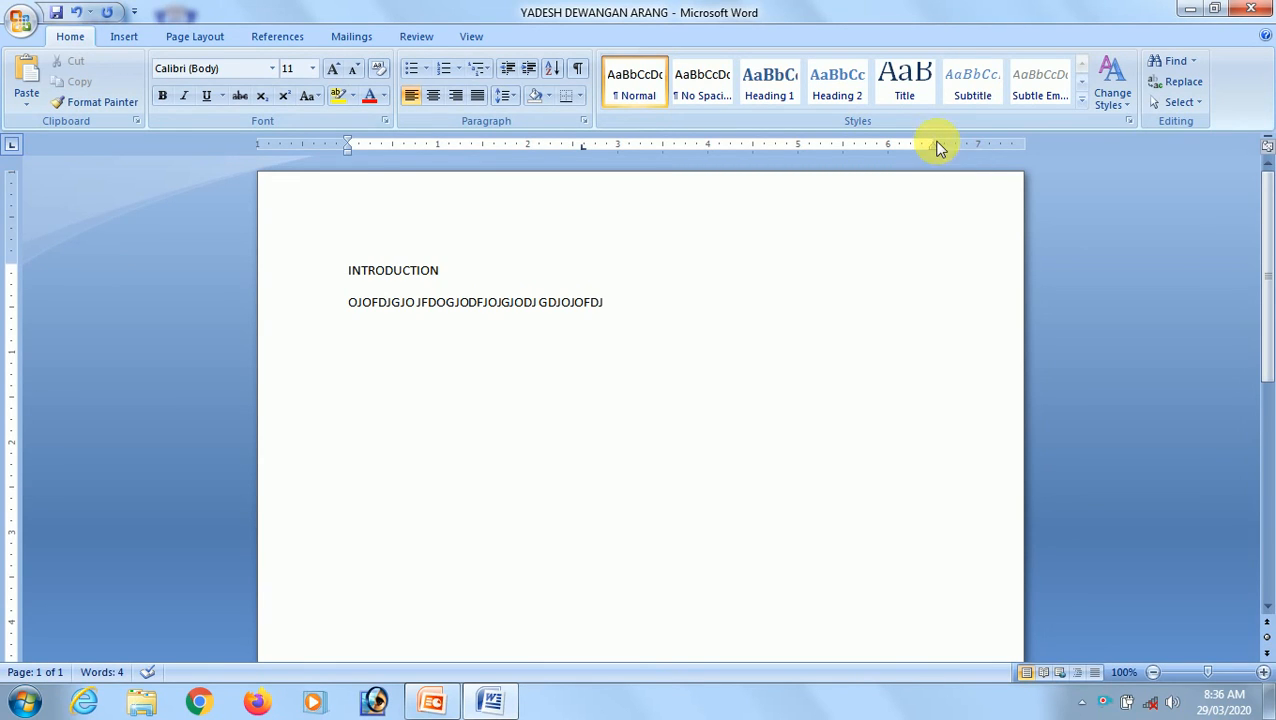
Move the right page margin out to about the 7-inch mark on the horizontal ruler.
{"action": "left_click_drag", "start_coordinate": [943, 144], "coordinate": [980, 162]}
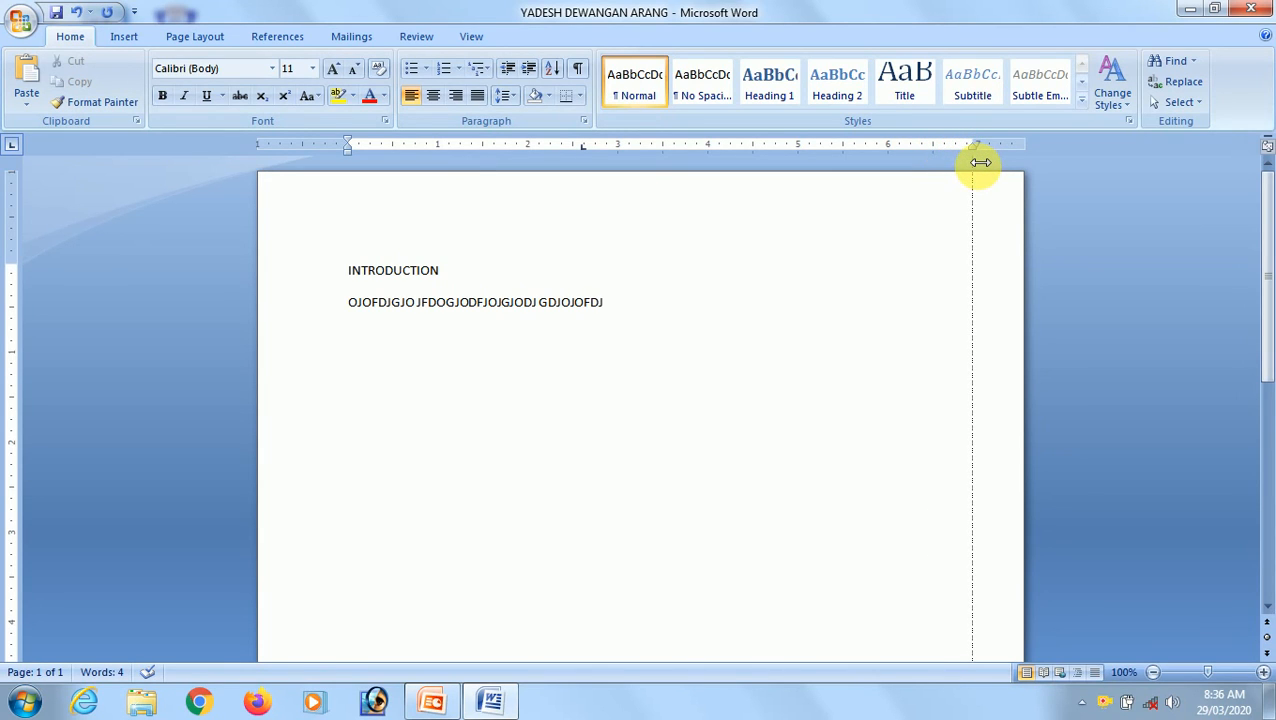
{"action": "left_click_drag", "start_coordinate": [980, 162], "coordinate": [974, 162]}
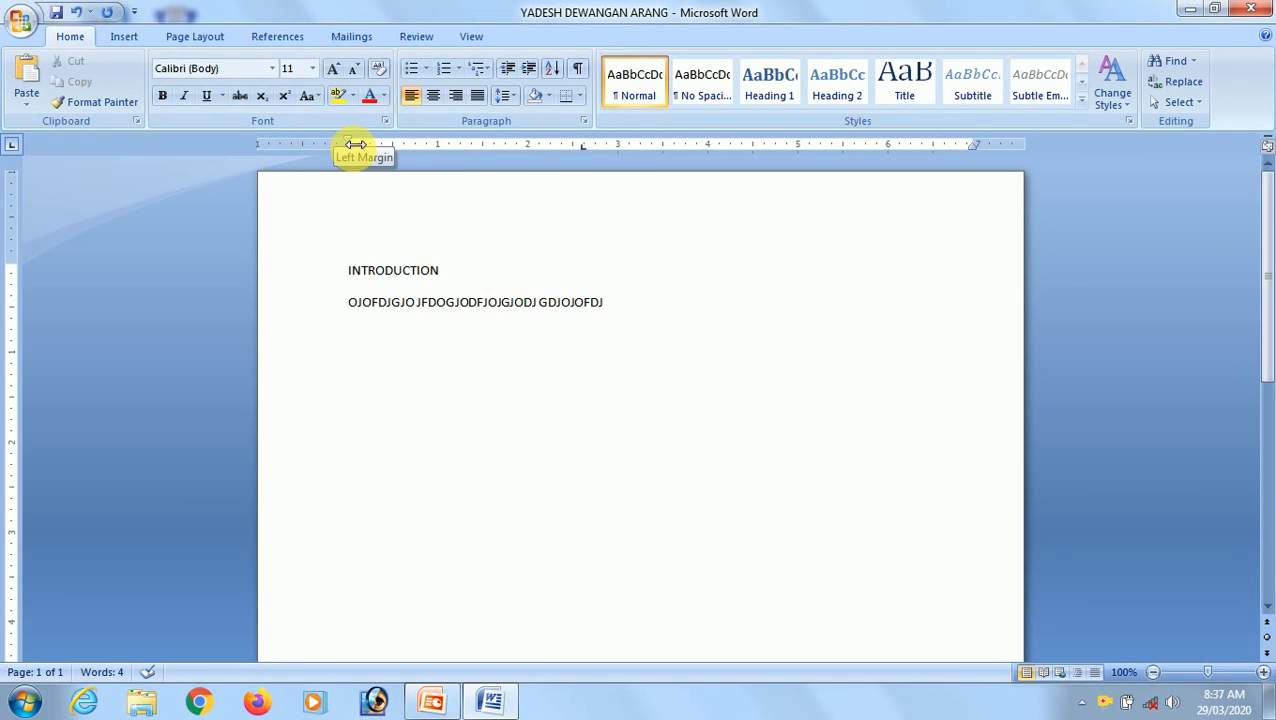
Move the left page margin outward by about half an inch on the ruler.
{"action": "left_click_drag", "start_coordinate": [355, 145], "coordinate": [356, 145]}
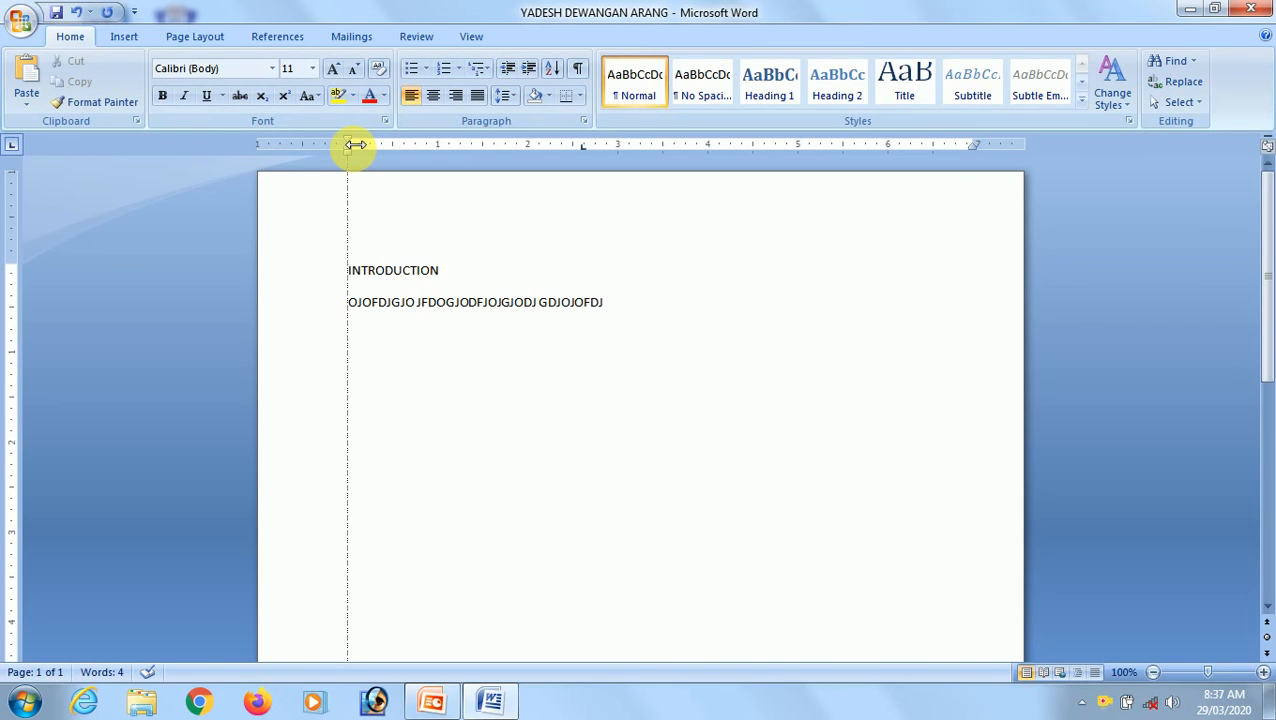
{"action": "left_click_drag", "start_coordinate": [355, 145], "coordinate": [308, 151]}
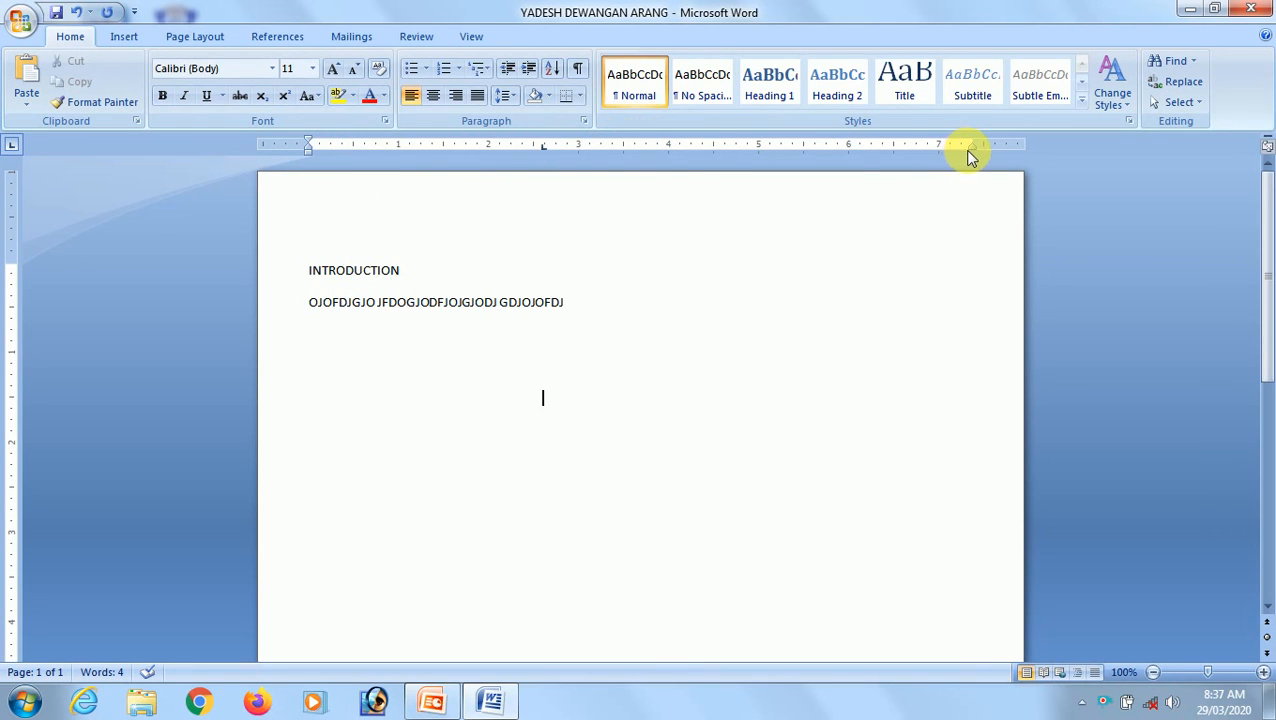
Raise the top page margin on the vertical ruler, then toggle the ruler off and back on.
{"action": "scroll", "coordinate": [559, 400], "scroll_direction": "down", "scroll_amount": 2}
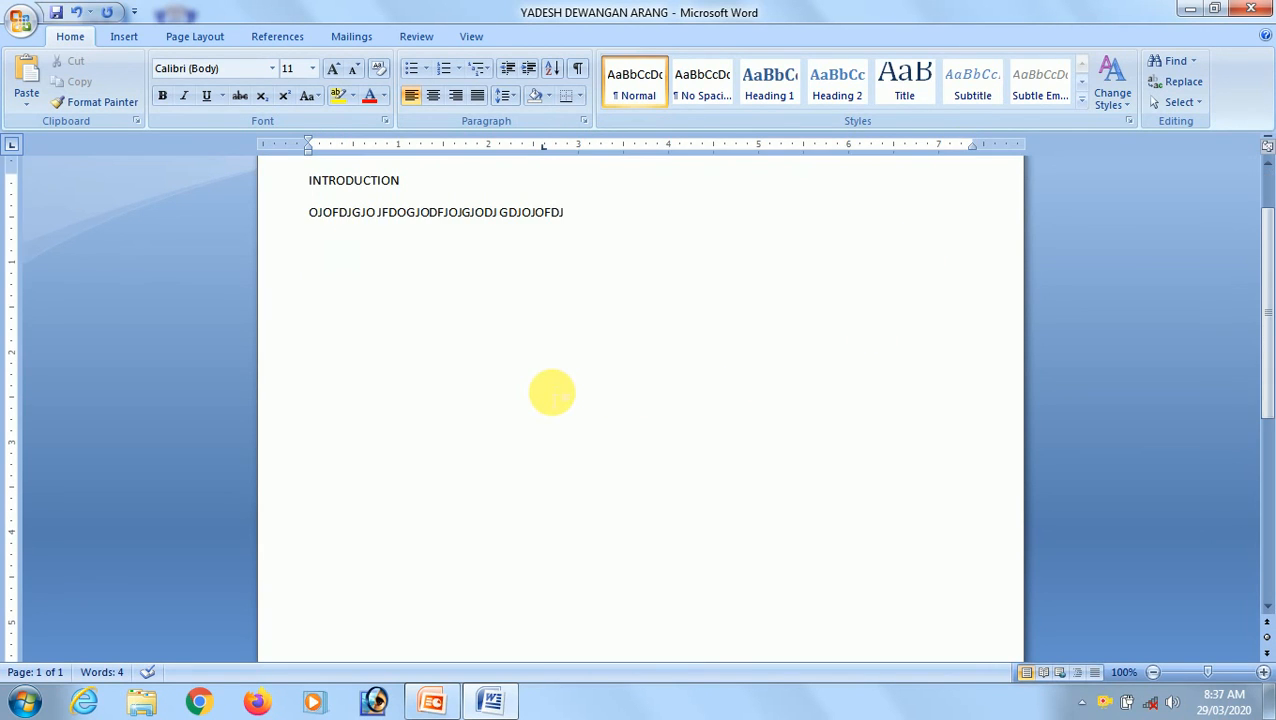
{"action": "scroll", "coordinate": [559, 400], "scroll_direction": "up", "scroll_amount": 2}
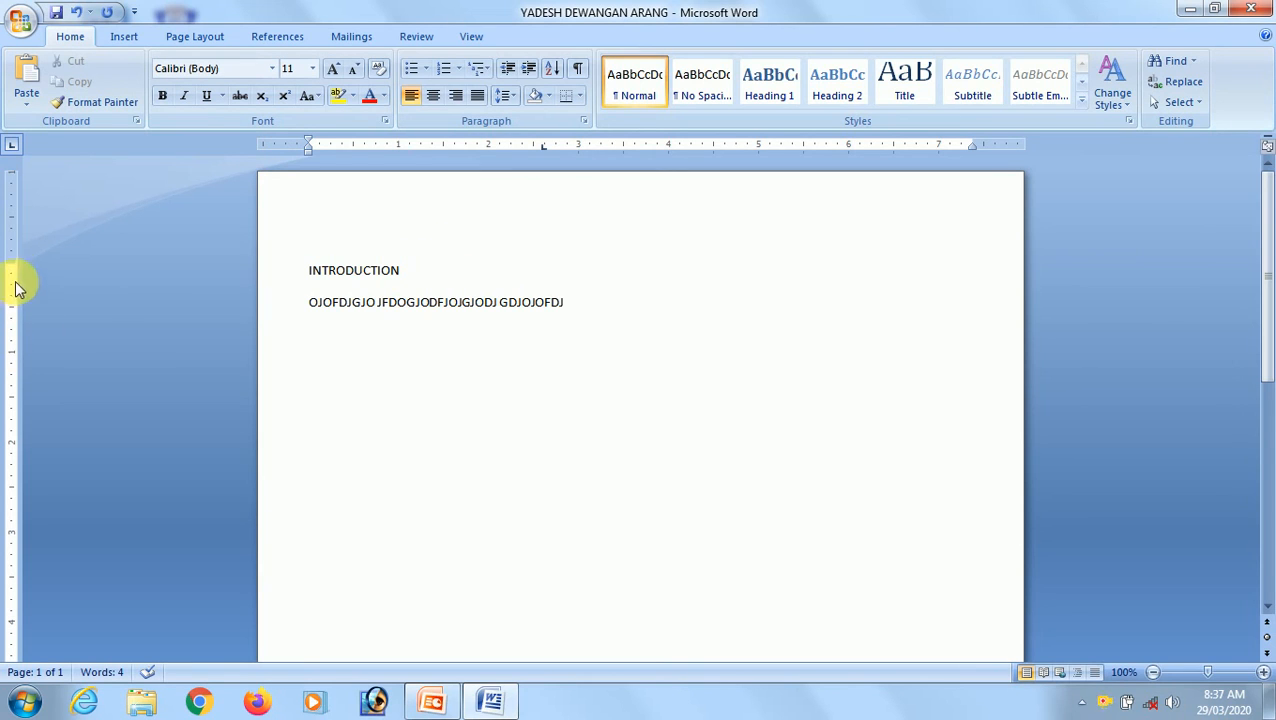
{"action": "left_click_drag", "start_coordinate": [11, 269], "coordinate": [11, 222]}
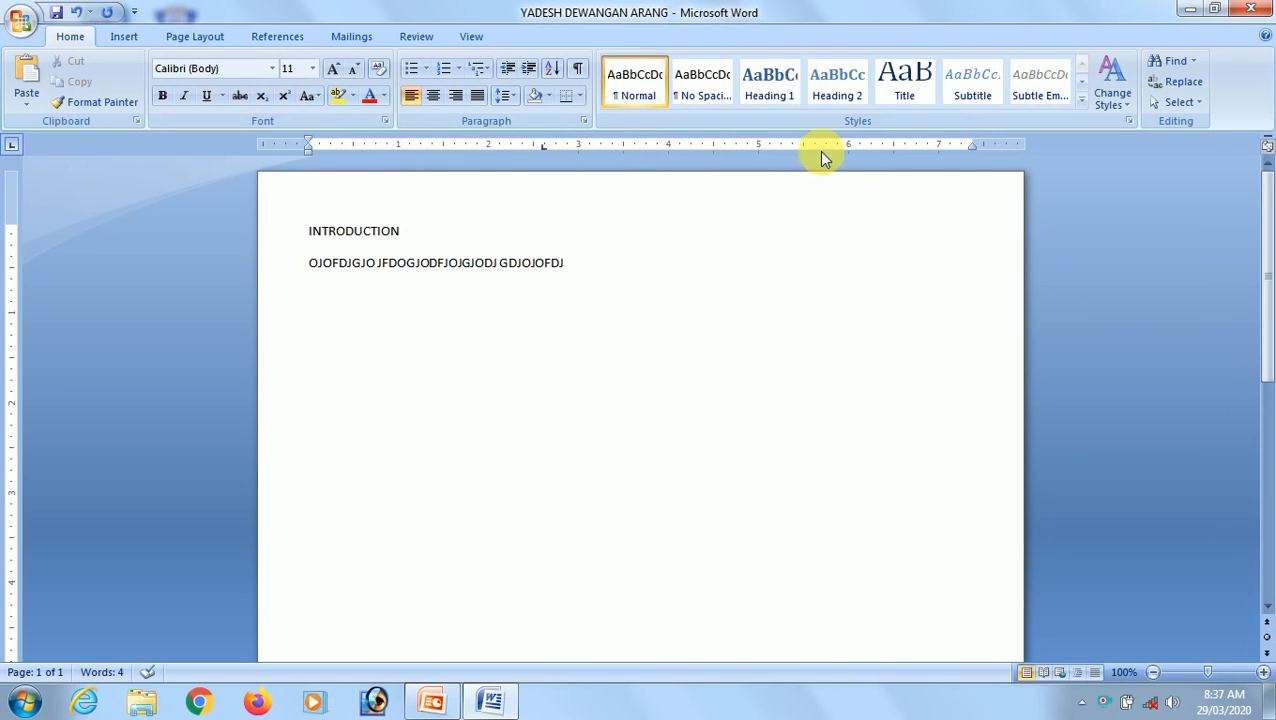
{"action": "left_click", "coordinate": [1268, 148]}
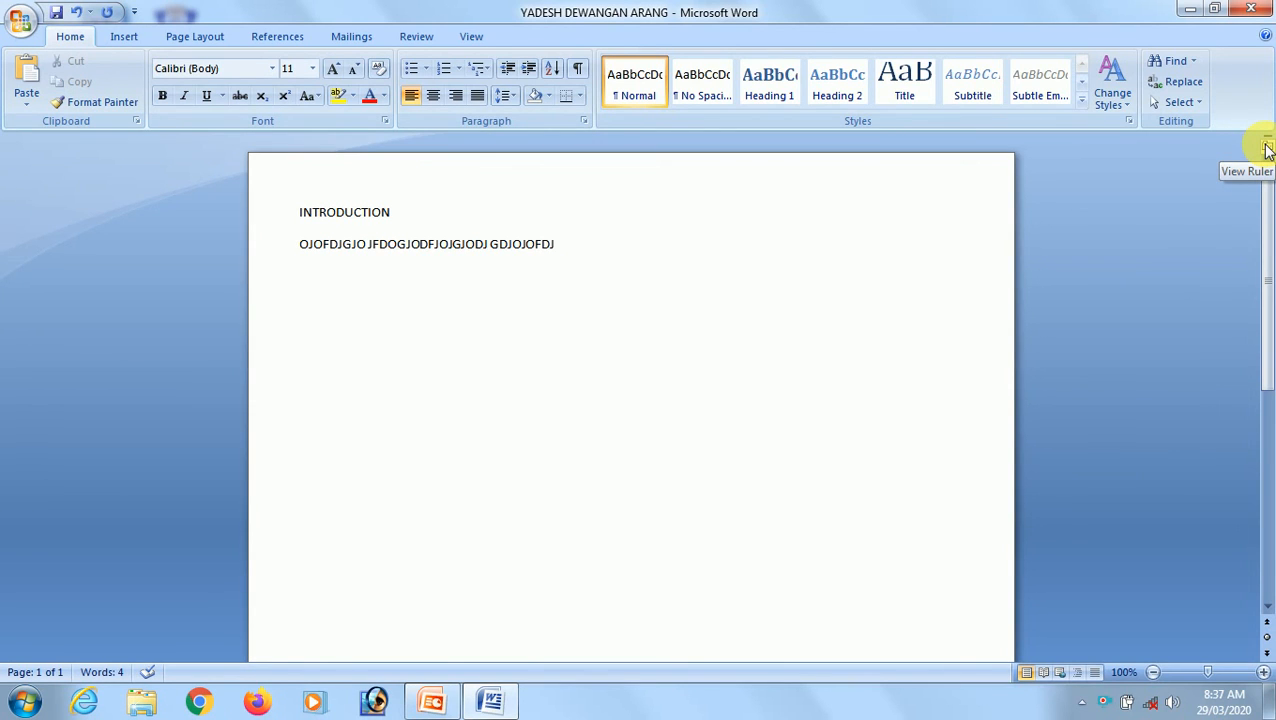
{"action": "left_click", "coordinate": [1268, 148]}
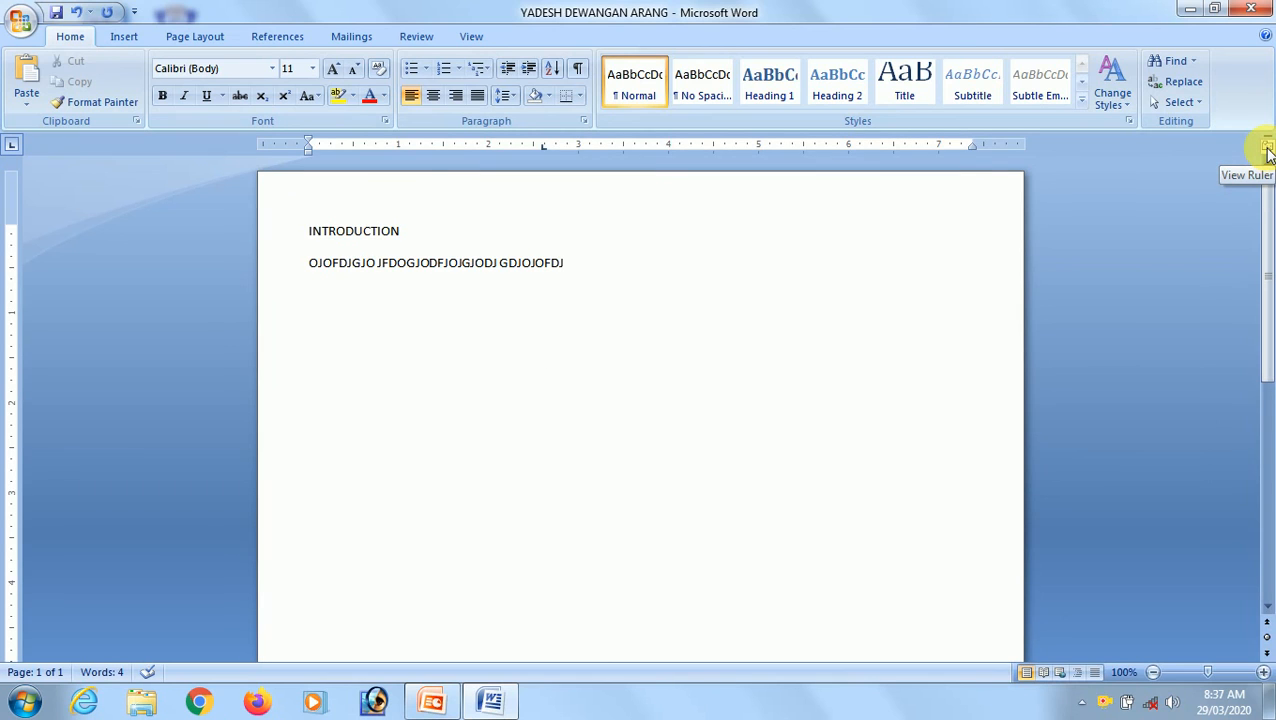
Type the line "VJODJOJJOFDJOFGJFJOFJ OJJGJJG JDFJOGJ FGF" at a centred spot below the existing text.
{"action": "scroll", "coordinate": [630, 385], "scroll_direction": "down", "scroll_amount": 1}
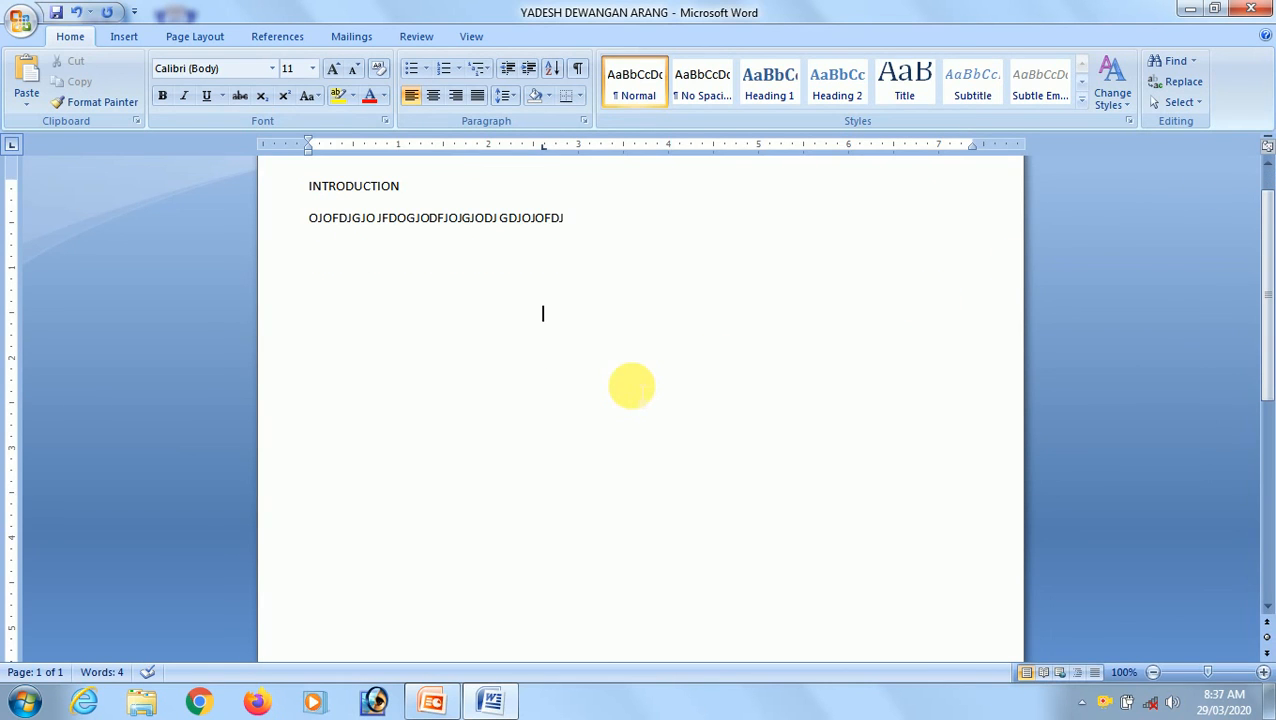
{"action": "scroll", "coordinate": [748, 470], "scroll_direction": "up", "scroll_amount": 1}
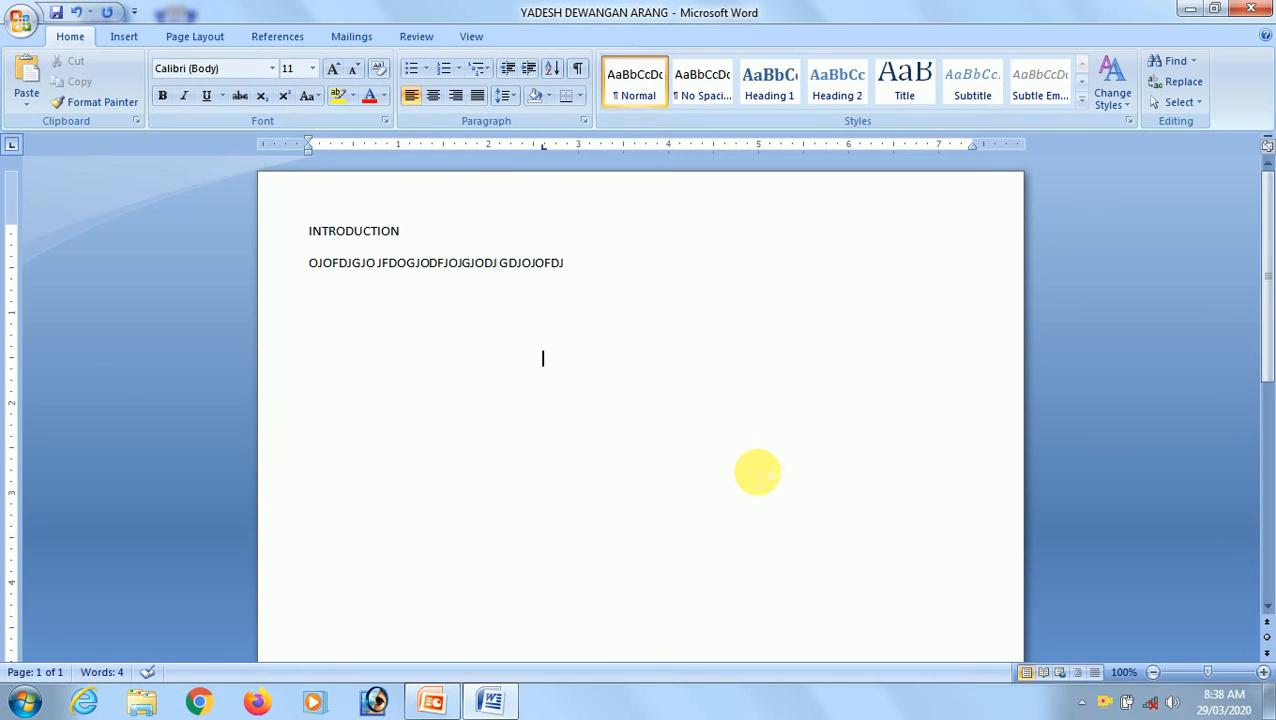
{"action": "type", "text": "VJODJOJJOFDJ"}
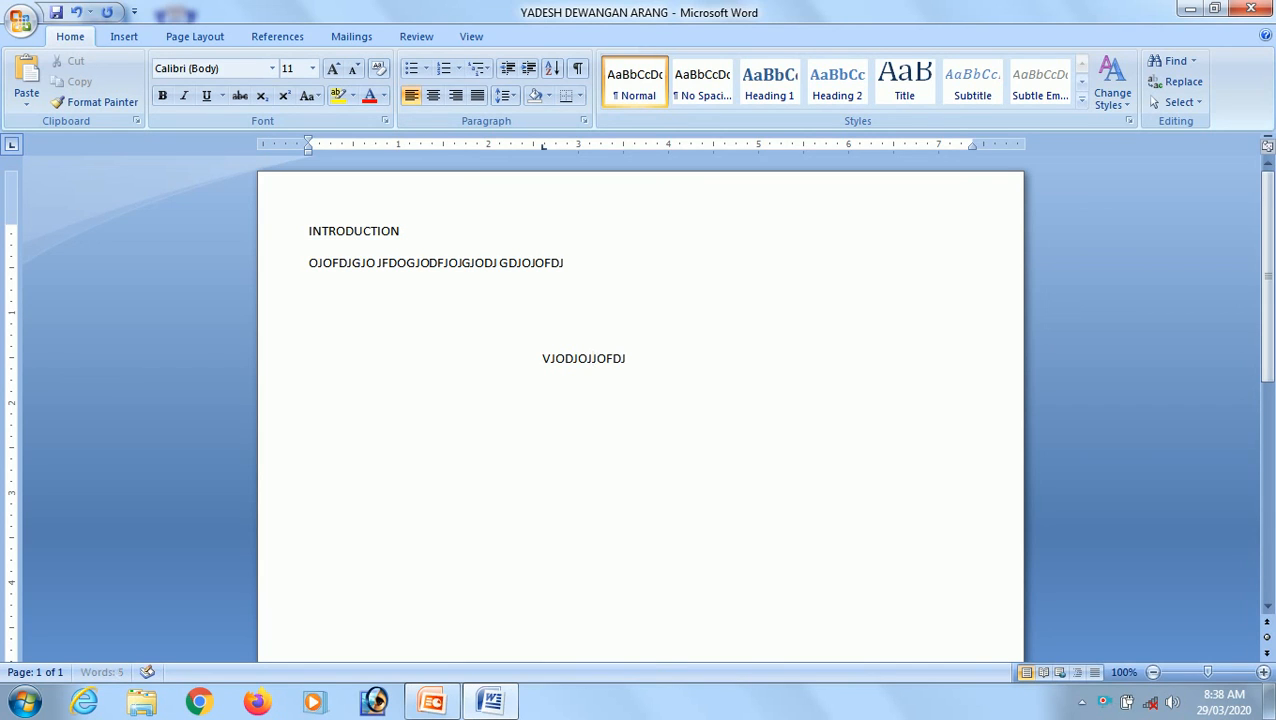
{"action": "type", "text": "OFGJFJOFJ"}
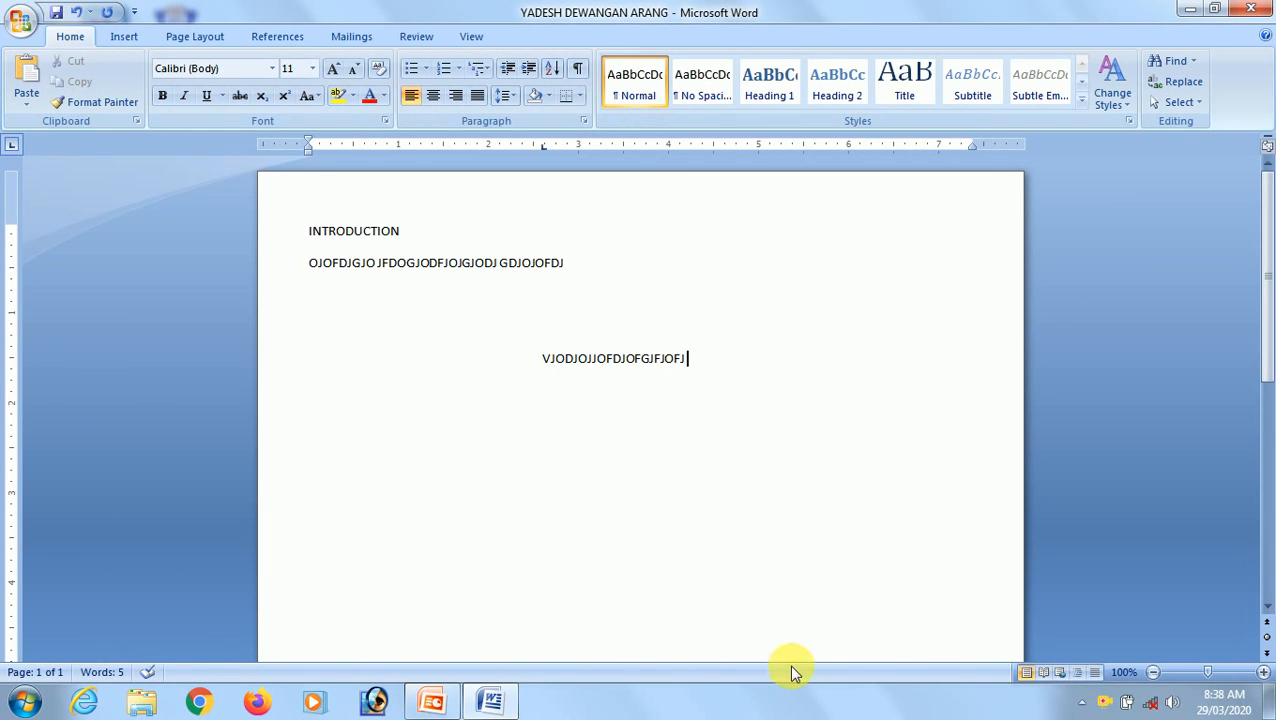
{"action": "scroll", "coordinate": [743, 612], "scroll_direction": "down", "scroll_amount": 1}
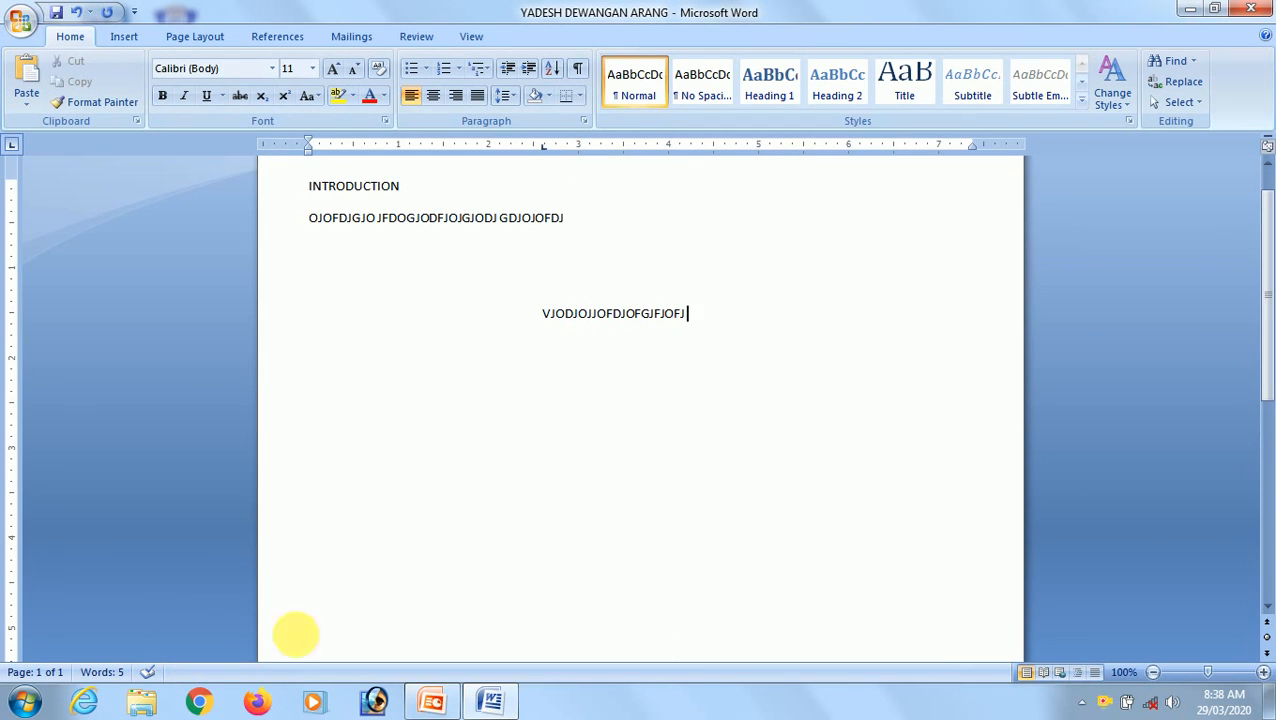
{"action": "type", "text": "OJJGJJG JDFJOGJ"}
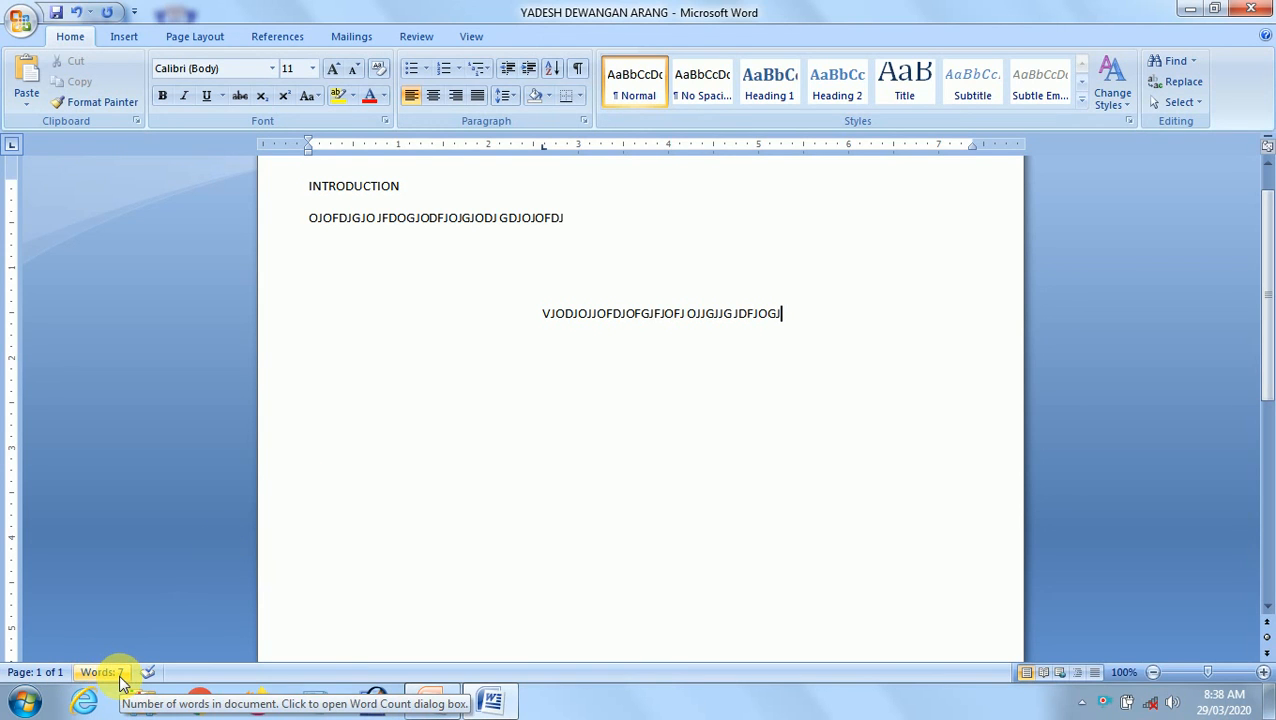
{"action": "type", "text": " FGF"}
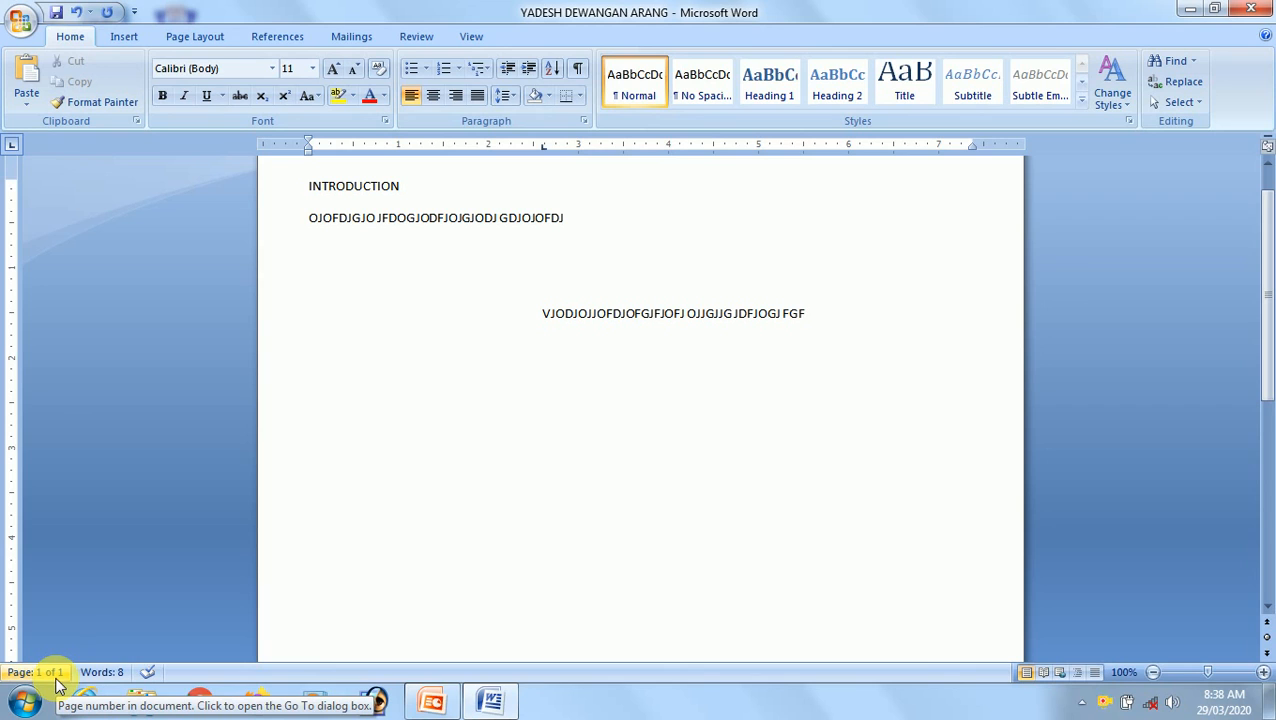
Zoom the document out step by step to 60%, then back in to 110%.
{"action": "left_click", "coordinate": [1155, 679]}
{"action": "left_click", "coordinate": [1155, 679]}
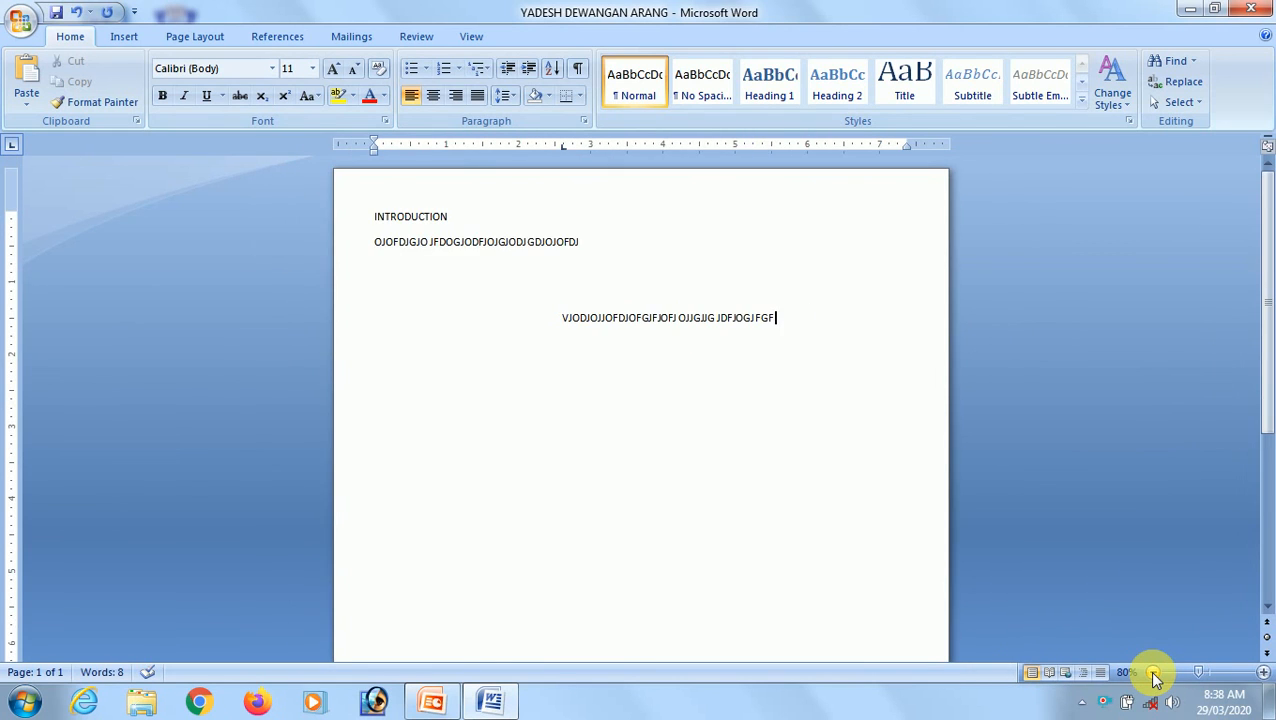
{"action": "left_click", "coordinate": [1155, 679]}
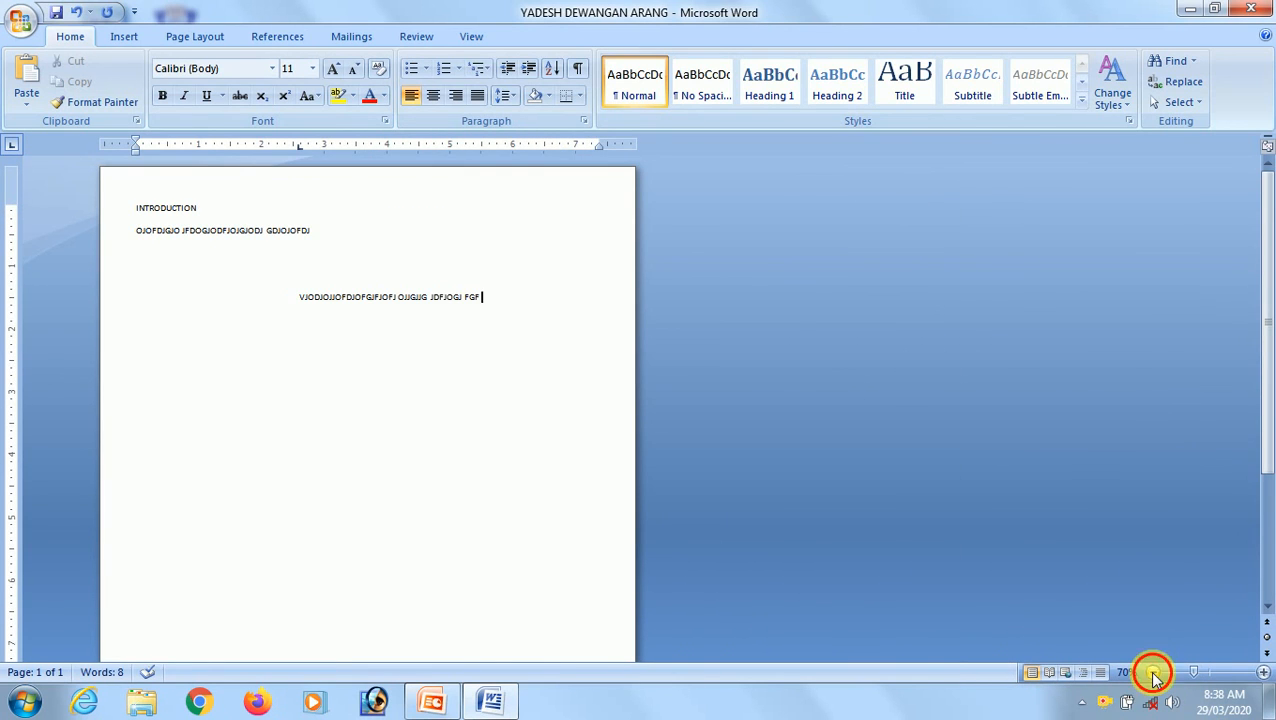
{"action": "left_click", "coordinate": [1155, 679]}
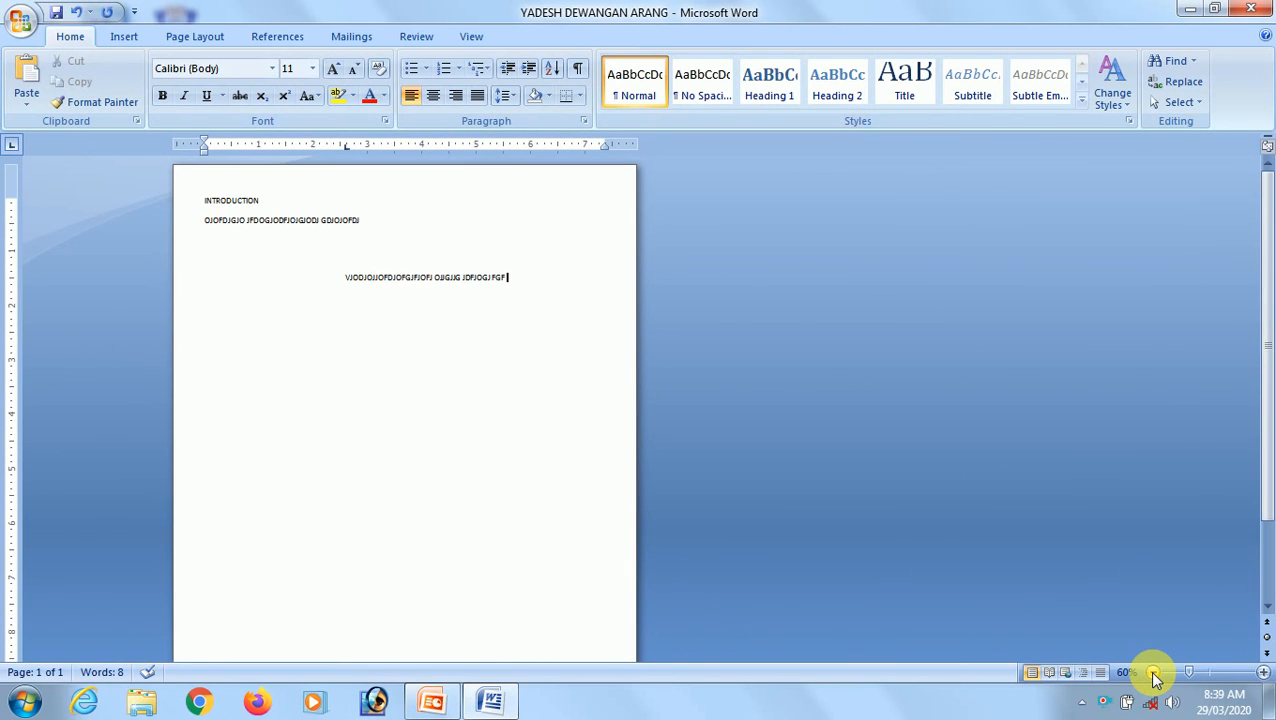
{"action": "left_click", "coordinate": [1265, 672]}
{"action": "left_click", "coordinate": [1265, 672]}
{"action": "left_click", "coordinate": [1265, 672]}
{"action": "left_click", "coordinate": [1265, 673]}
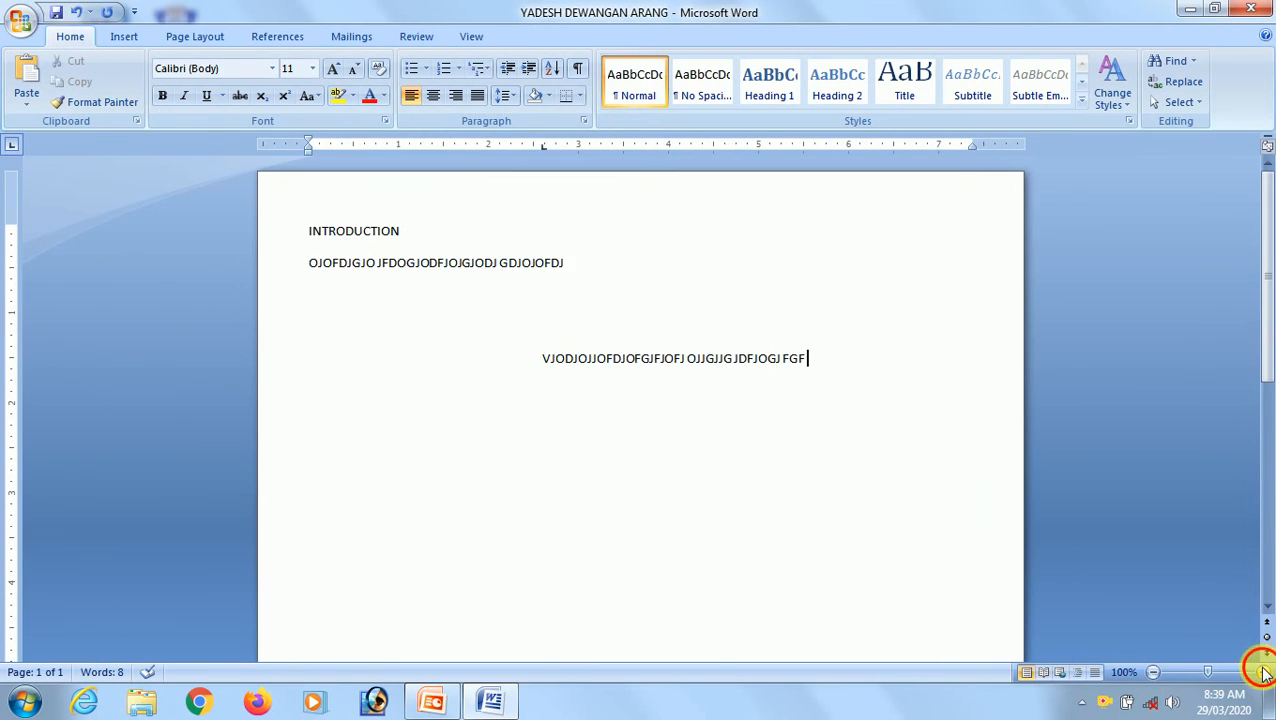
{"action": "left_click", "coordinate": [1265, 673]}
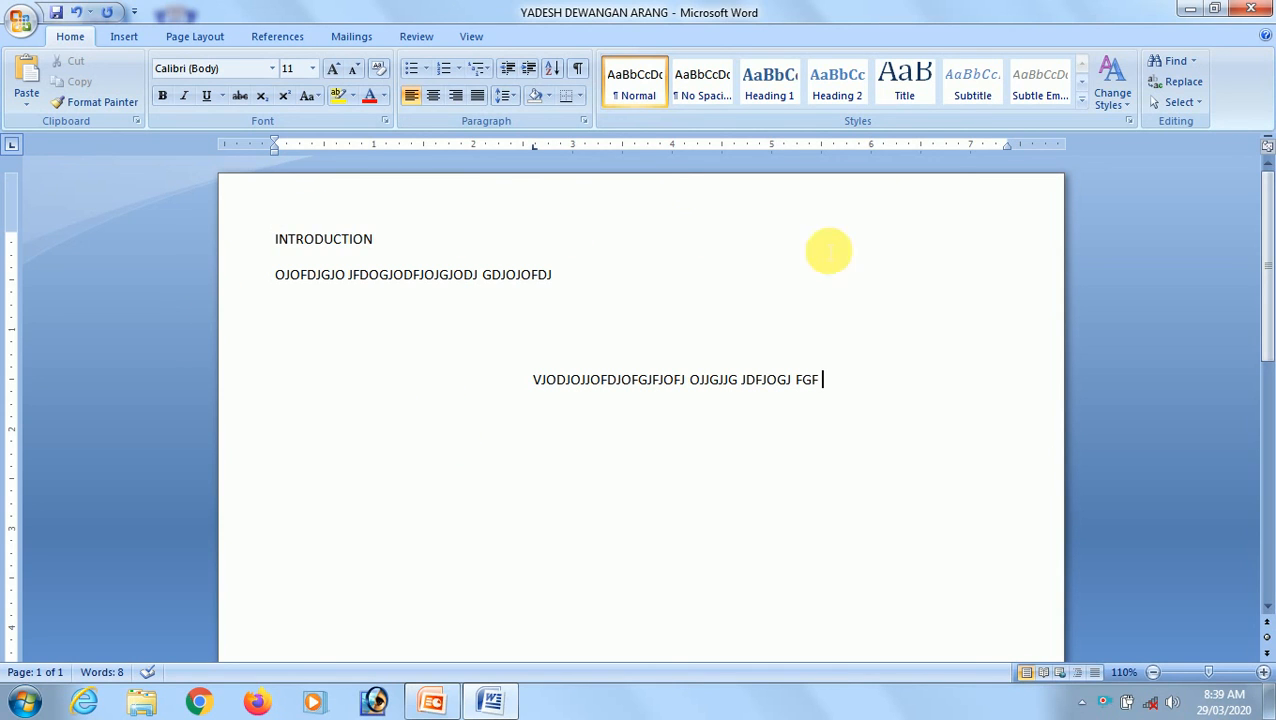
Zoom out again to 90% and return the document view to 100%.
{"action": "scroll", "coordinate": [840, 350], "scroll_direction": "down", "scroll_amount": 1}
{"action": "scroll", "coordinate": [835, 342], "scroll_direction": "up", "scroll_amount": 1}
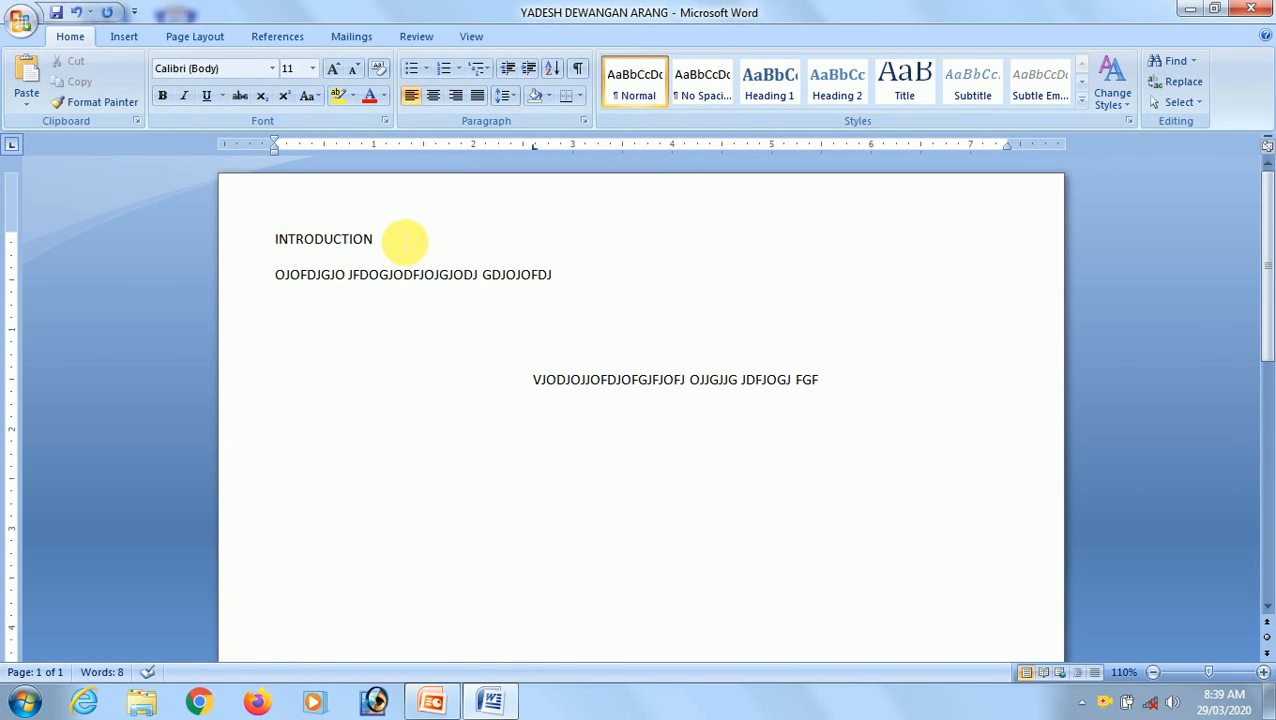
{"action": "left_click", "coordinate": [1151, 674]}
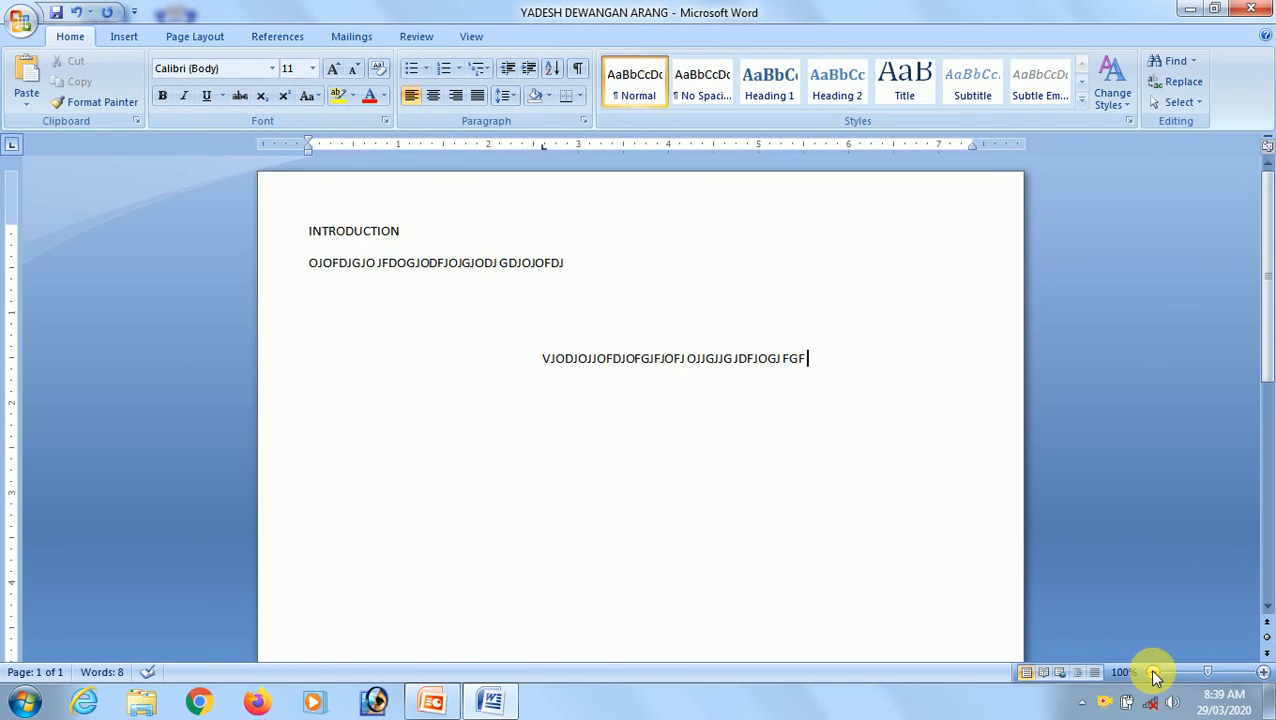
{"action": "left_click", "coordinate": [1153, 676]}
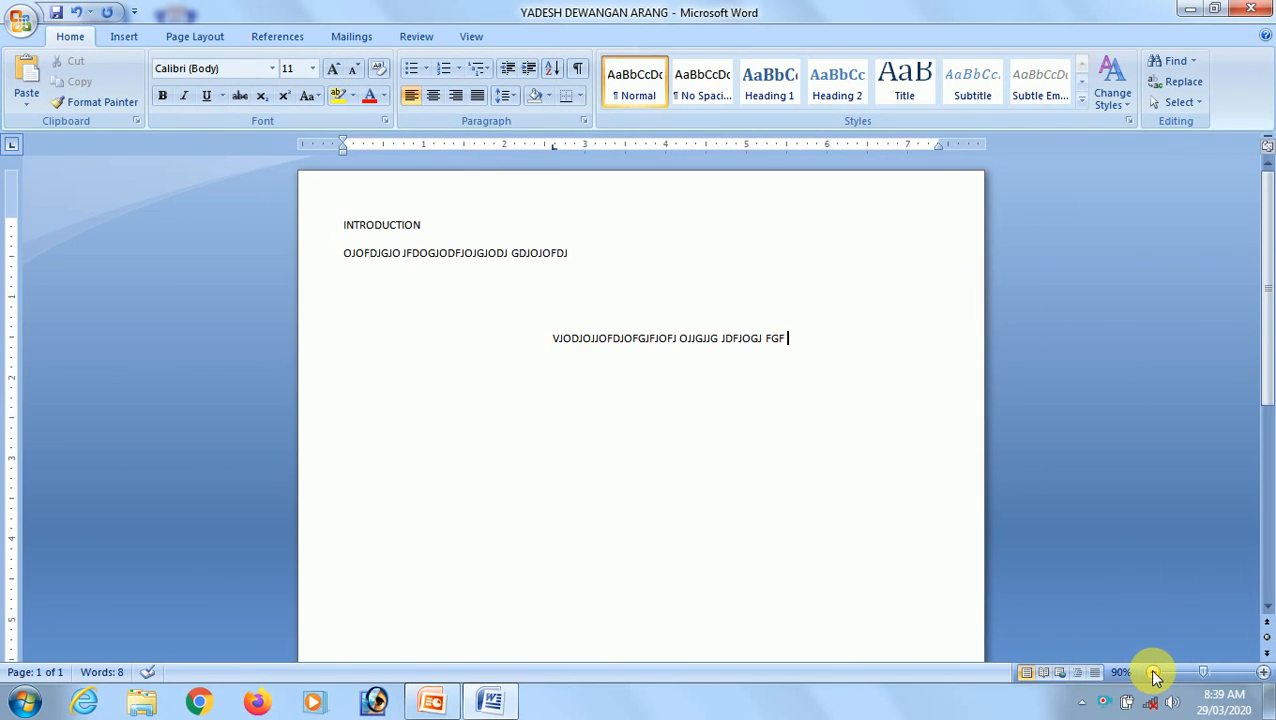
{"action": "left_click", "coordinate": [1264, 672]}
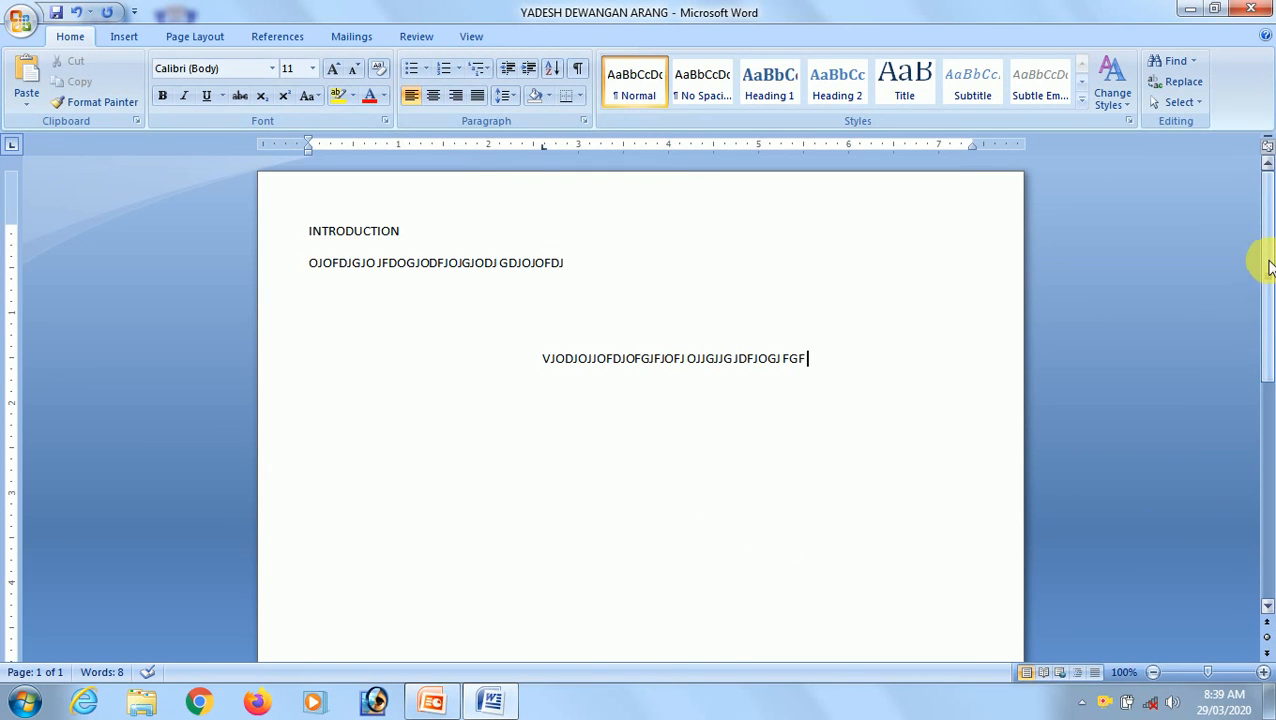
Scroll up and down through the page to examine the empty area below the text.
{"action": "mouse_move", "coordinate": [1268, 265]}
{"action": "left_mouse_down"}
{"action": "mouse_move", "coordinate": [1268, 515]}
{"action": "mouse_move", "coordinate": [1264, 255]}
{"action": "left_mouse_up"}
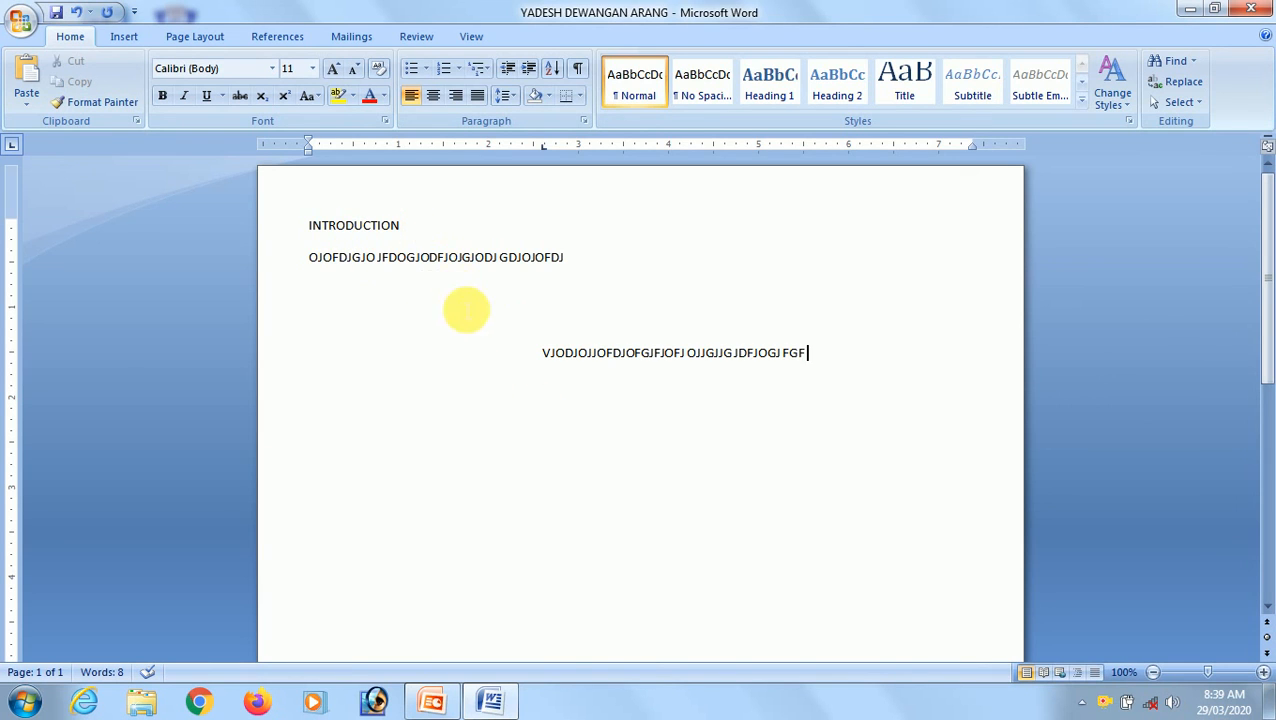
{"action": "scroll", "coordinate": [783, 432], "scroll_direction": "down", "scroll_amount": 5}
{"action": "scroll", "coordinate": [783, 432], "scroll_direction": "up", "scroll_amount": 2}
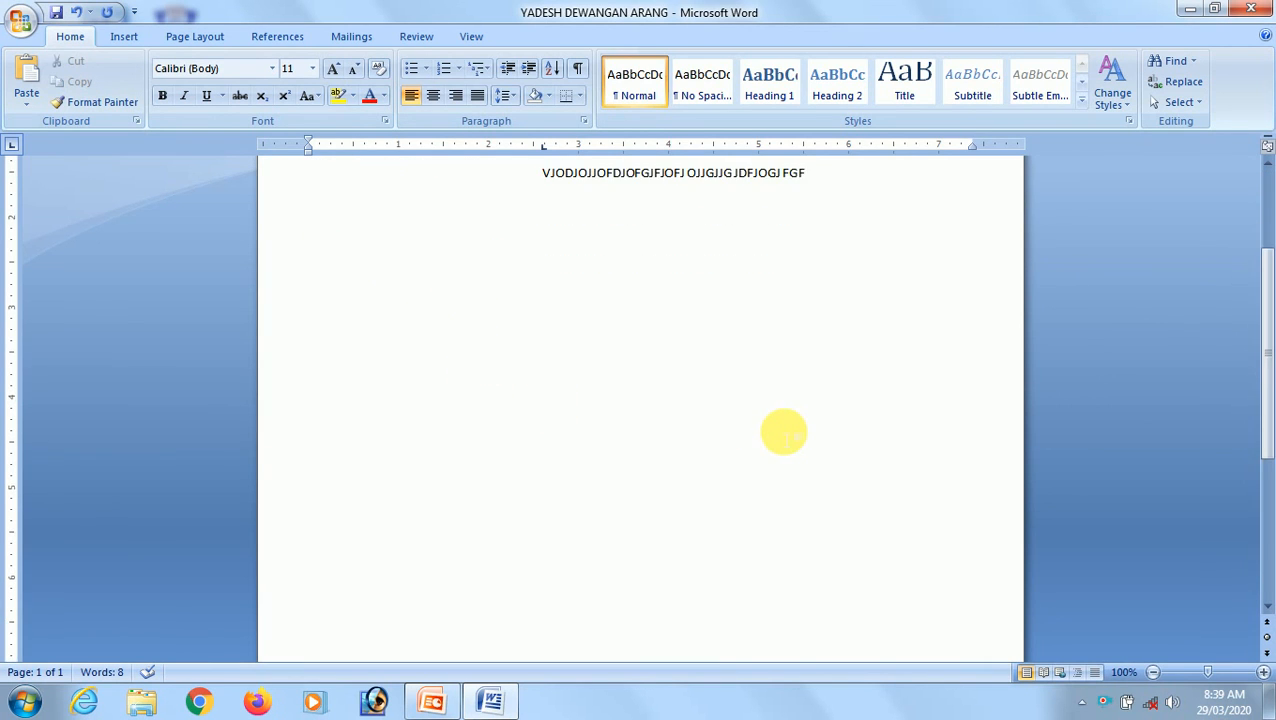
{"action": "scroll", "coordinate": [783, 430], "scroll_direction": "up", "scroll_amount": 3}
{"action": "scroll", "coordinate": [576, 300], "scroll_direction": "down", "scroll_amount": 4}
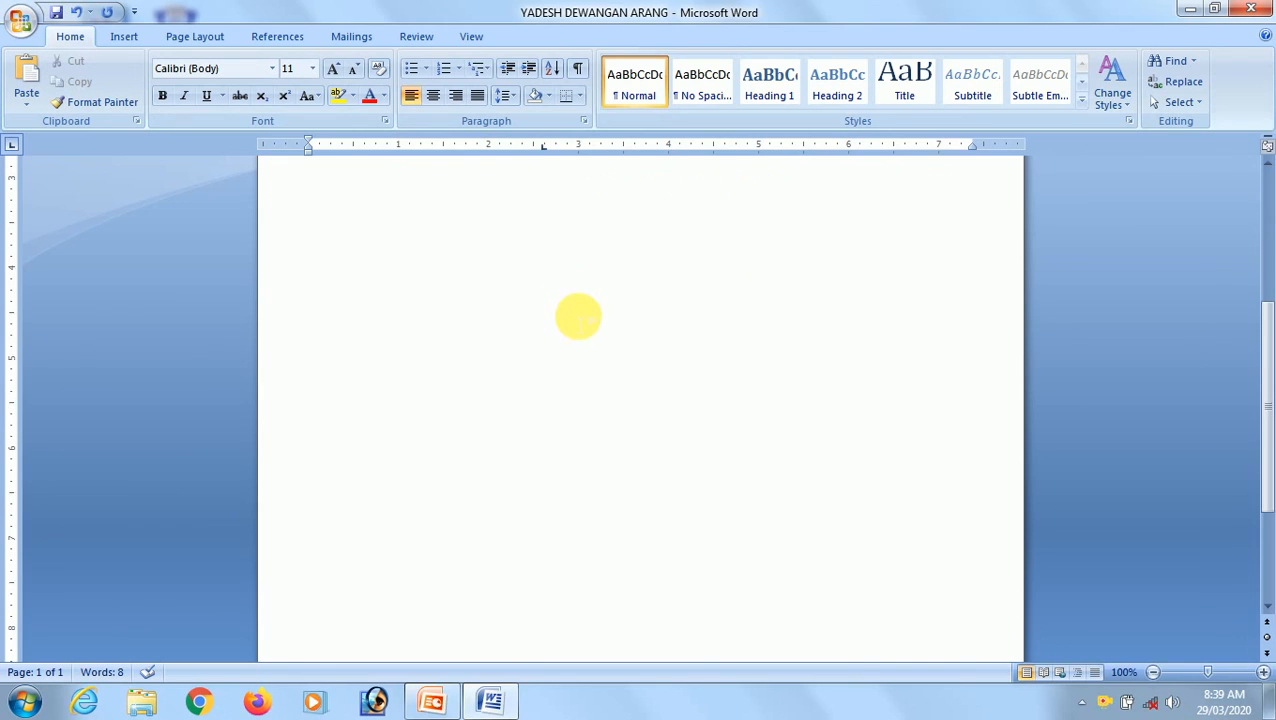
{"action": "scroll", "coordinate": [584, 347], "scroll_direction": "down", "scroll_amount": 1}
{"action": "scroll", "coordinate": [584, 347], "scroll_direction": "up", "scroll_amount": 3}
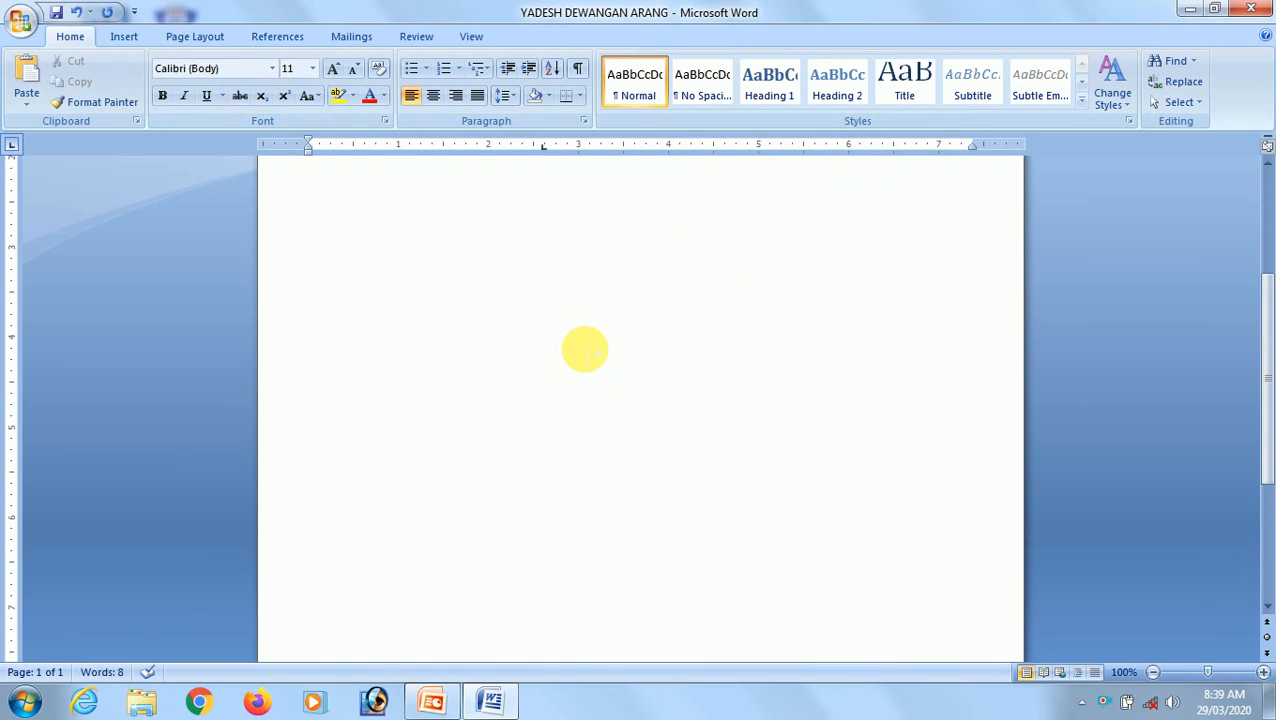
{"action": "scroll", "coordinate": [584, 349], "scroll_direction": "up", "scroll_amount": 3}
{"action": "scroll", "coordinate": [591, 357], "scroll_direction": "down", "scroll_amount": 5}
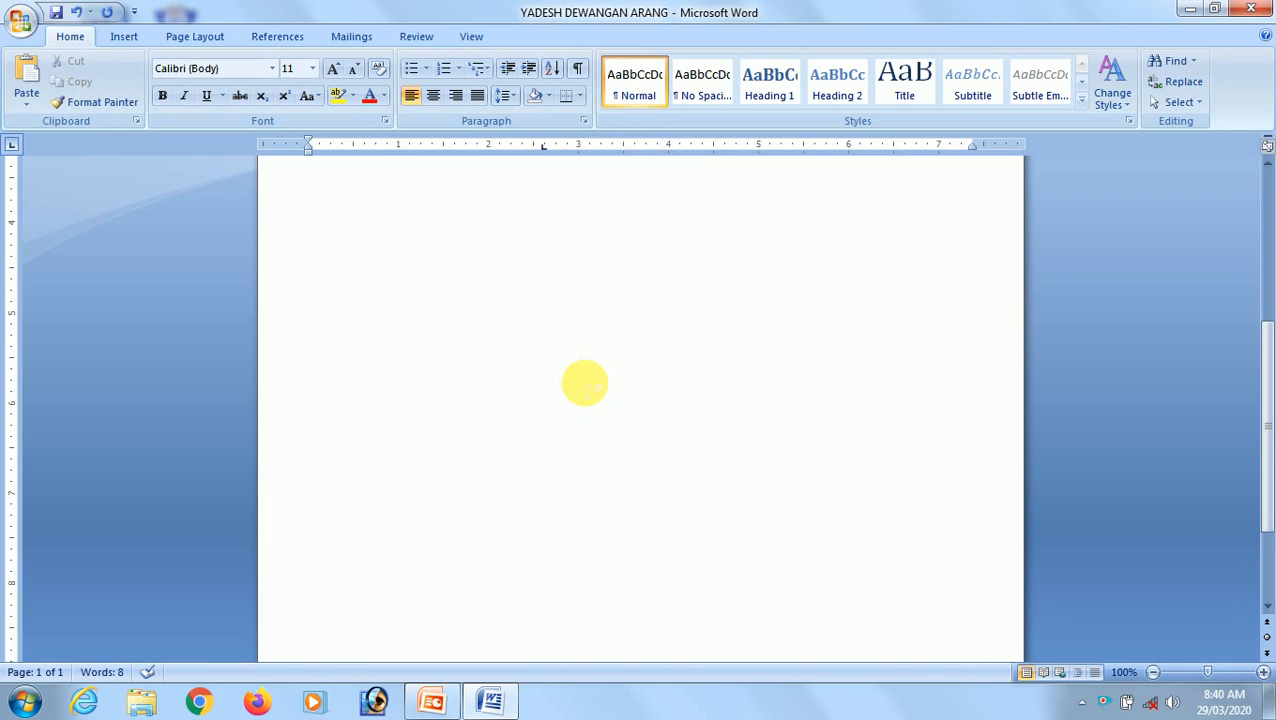
{"action": "scroll", "coordinate": [584, 383], "scroll_direction": "up", "scroll_amount": 5}
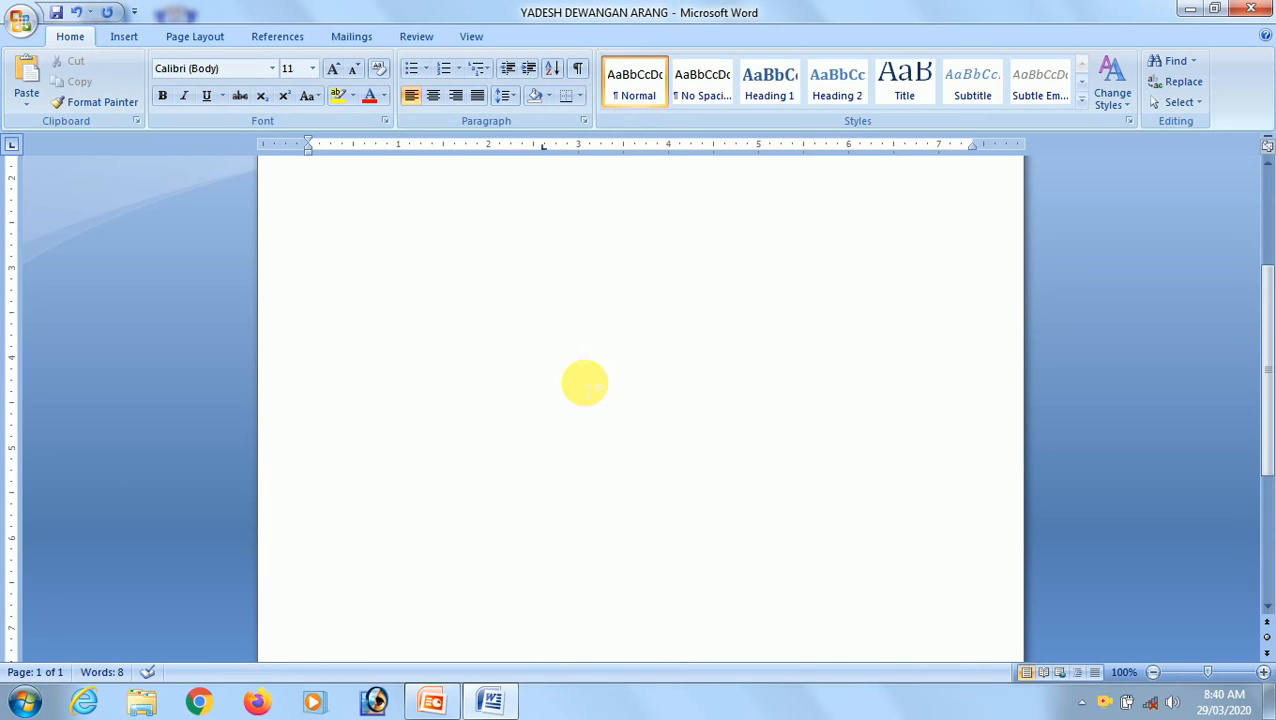